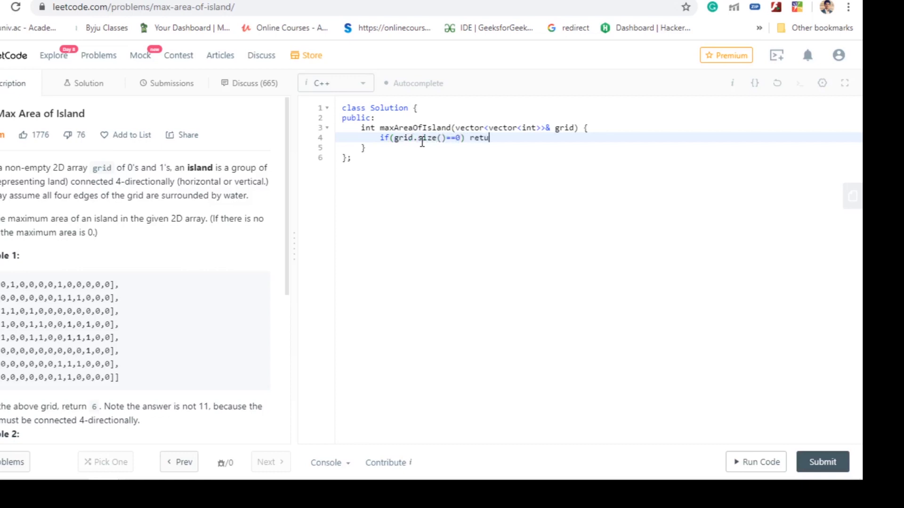
{"action": "type", "text": ";"}
Write nested for loops over rows i and columns j with the check if(grid[i][j]==1).
{"action": "key", "text": "Return"}
{"action": "type", "text": "for(in"}
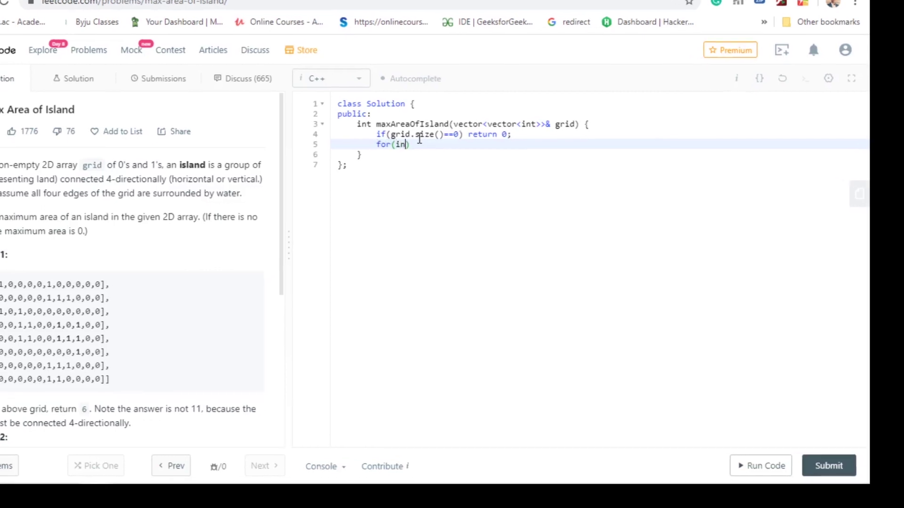
{"action": "type", "text": "int i"}
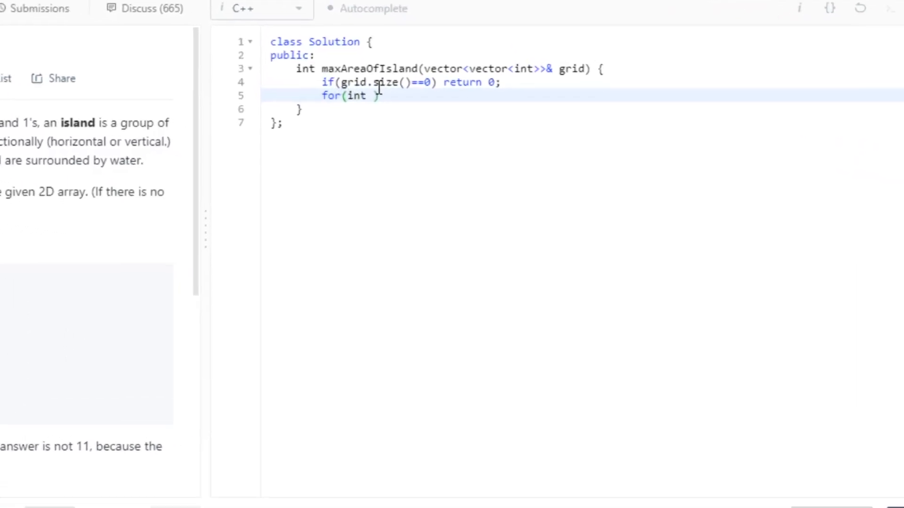
{"action": "type", "text": "=0"}
{"action": "type", "text": ";i<grid.size("}
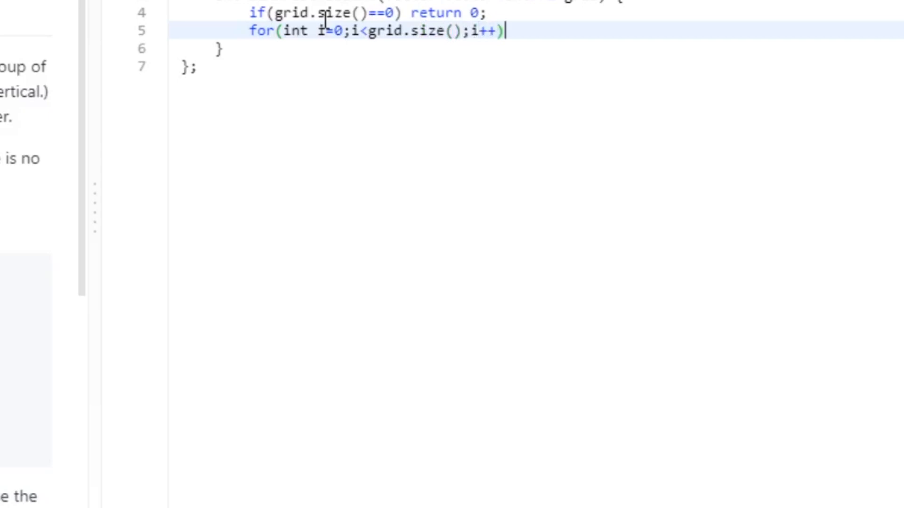
{"action": "key", "text": "Return"}
{"action": "type", "text": "{"}
{"action": "key", "text": "Return"}
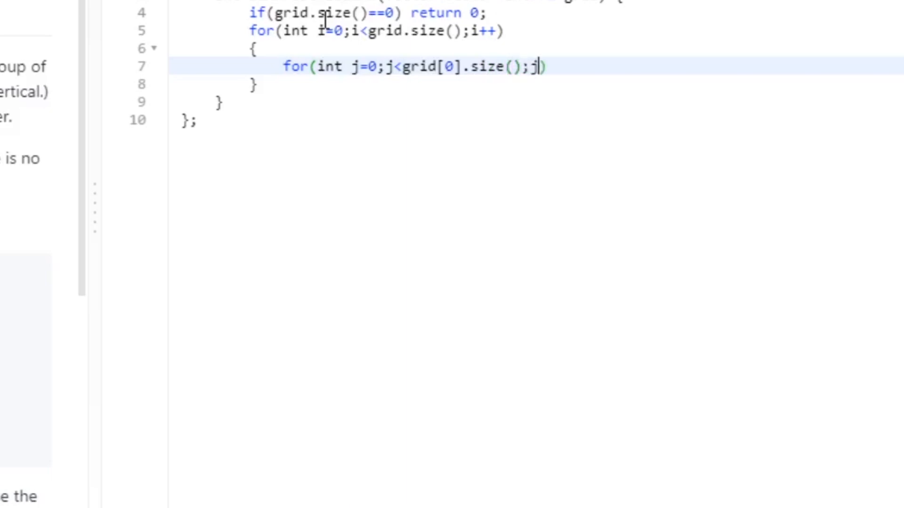
{"action": "type", "text": "++"}
{"action": "key", "text": "Return"}
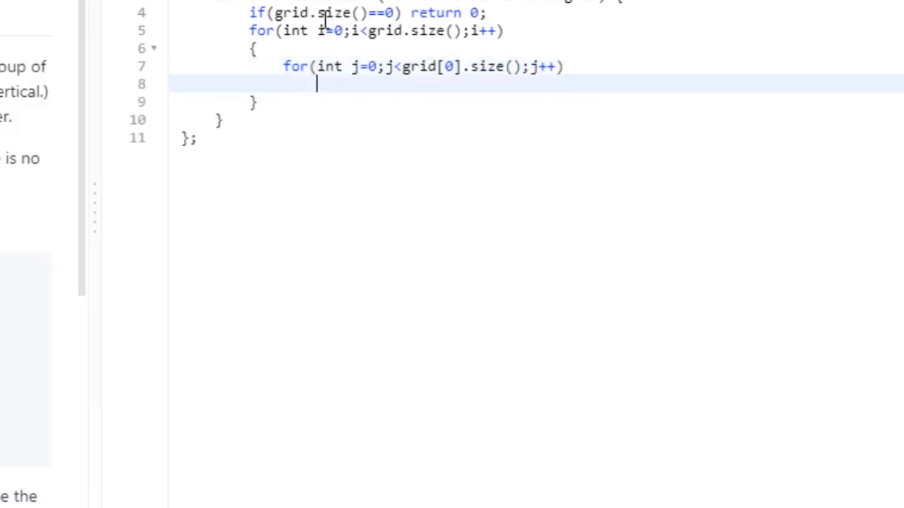
{"action": "type", "text": "{"}
{"action": "key", "text": "Return"}
{"action": "type", "text": "if(grid[i][j]==1)"}
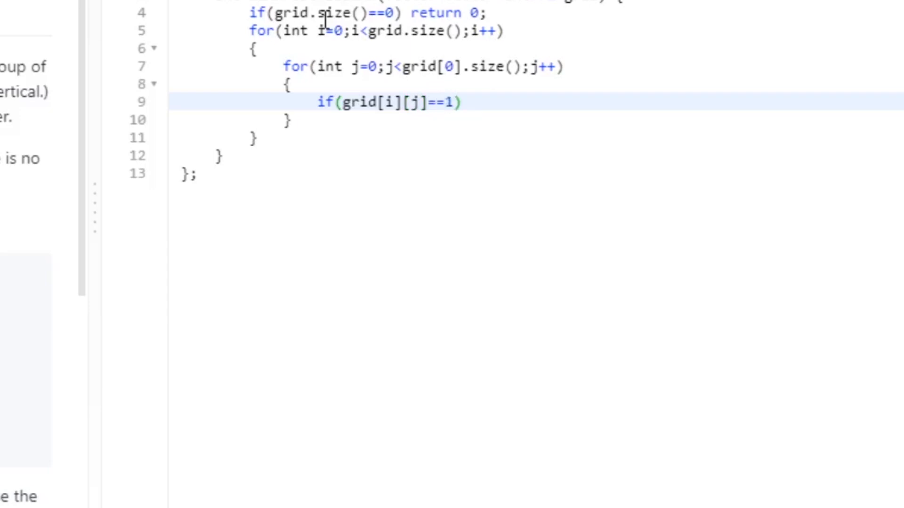
{"action": "key", "text": "Return"}
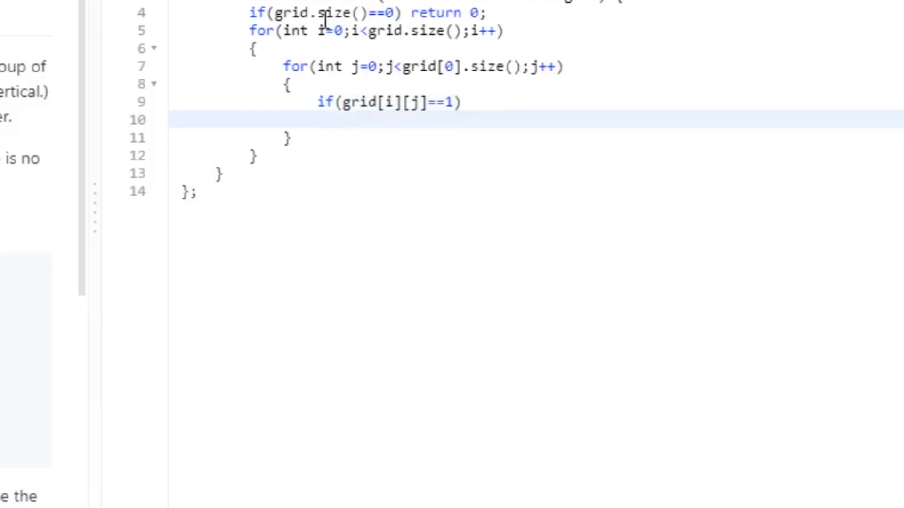
{"action": "type", "text": "{}"}
Inside the land check, write int t=dfs(grid,i,j) and maxt=max(maxt,t);.
{"action": "key", "text": "Return"}
{"action": "type", "text": "int i"}
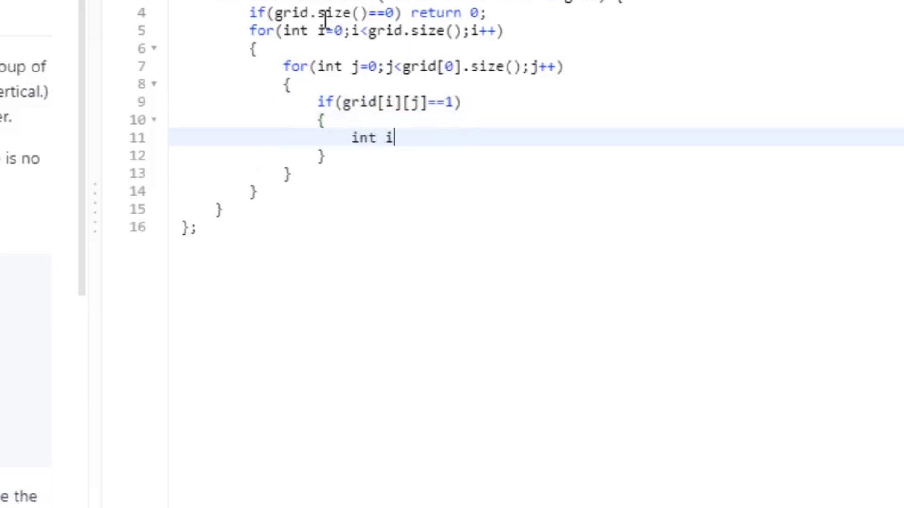
{"action": "key", "text": "BackSpace"}
{"action": "type", "text": "t="}
{"action": "type", "text": "d"}
{"action": "type", "text": "fg"}
{"action": "key", "text": "BackSpace"}
{"action": "type", "text": "g"}
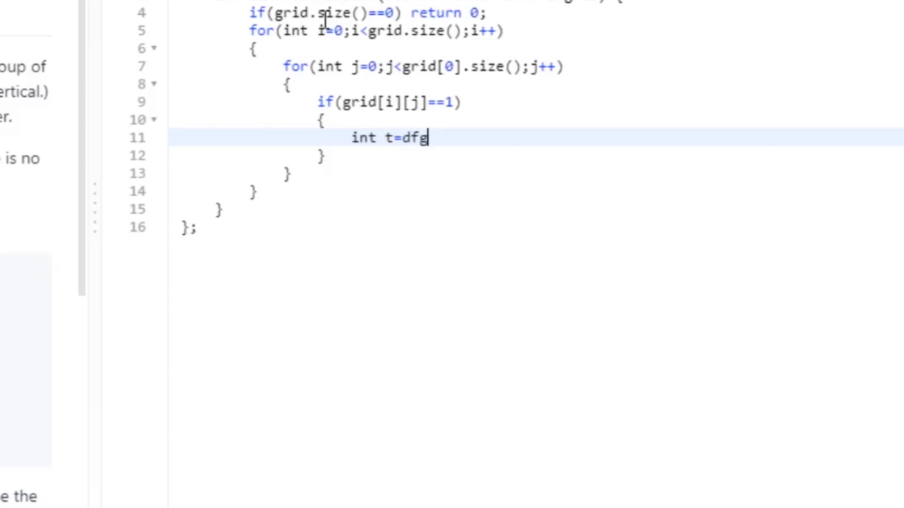
{"action": "key", "text": "BackSpace"}
{"action": "type", "text": "s("}
{"action": "type", "text": "gro"}
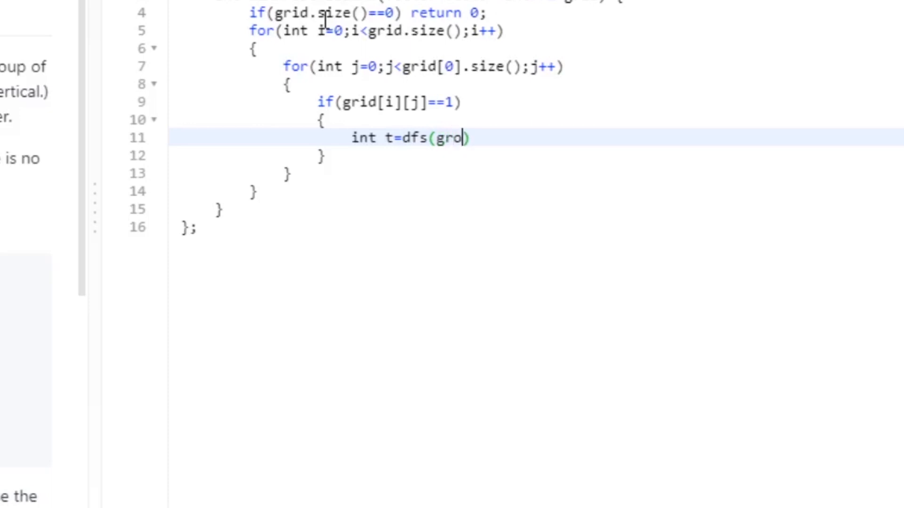
{"action": "key", "text": "BackSpace"}
{"action": "type", "text": "id."}
{"action": "key", "text": "BackSpace"}
{"action": "type", "text": ",i,"}
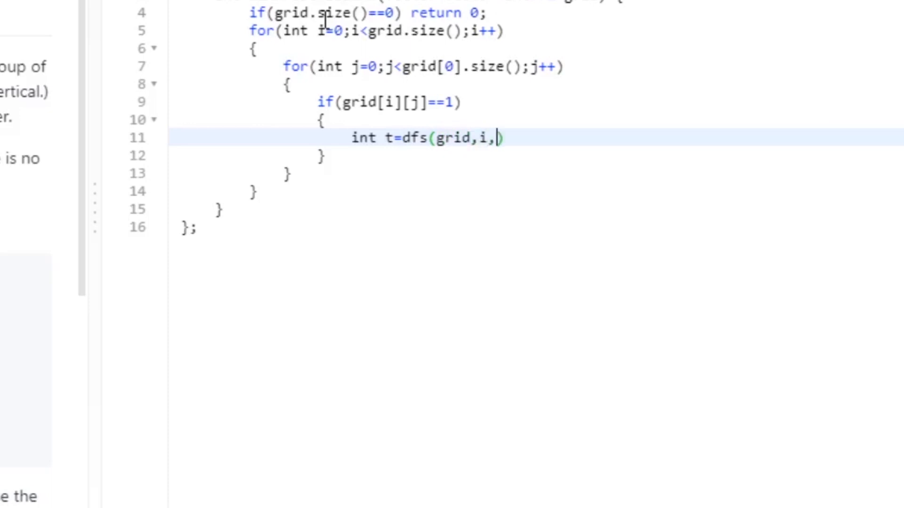
{"action": "type", "text": "j)"}
{"action": "key", "text": "Return"}
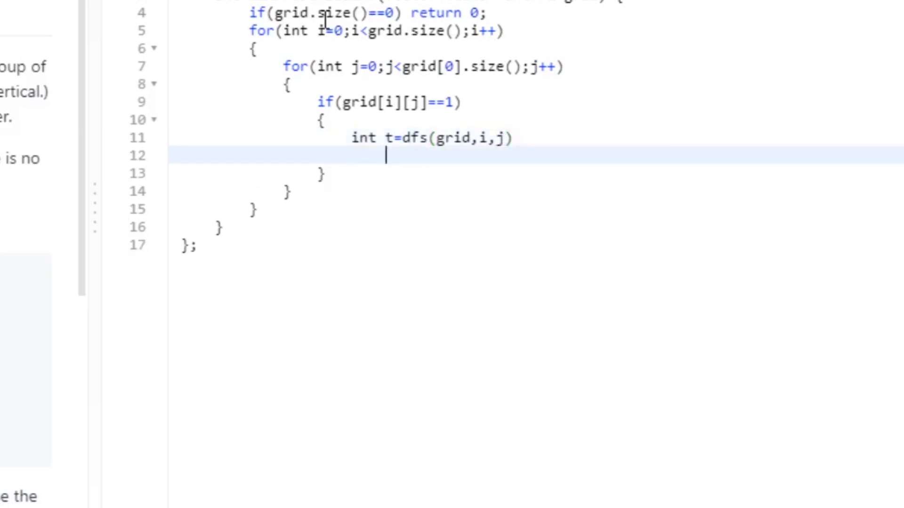
{"action": "type", "text": "maxt"}
{"action": "type", "text": "="}
{"action": "type", "text": "ma"}
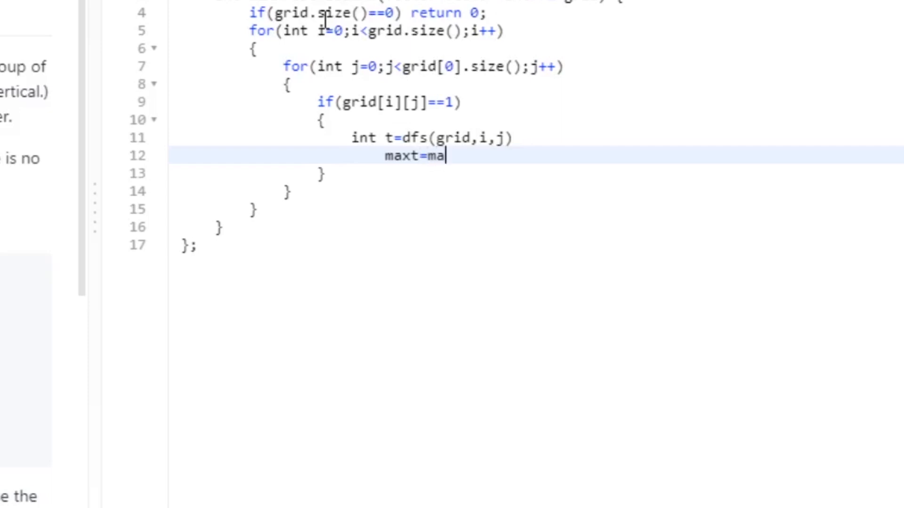
{"action": "type", "text": "x"}
{"action": "type", "text": "("}
{"action": "type", "text": "max"}
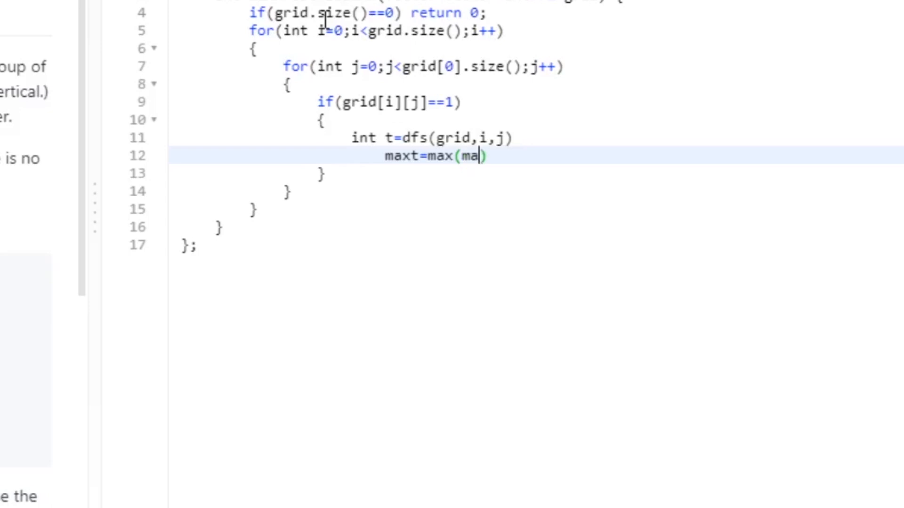
{"action": "type", "text": "t"}
{"action": "type", "text": ","}
{"action": "type", "text": "t)"}
{"action": "type", "text": ";"}
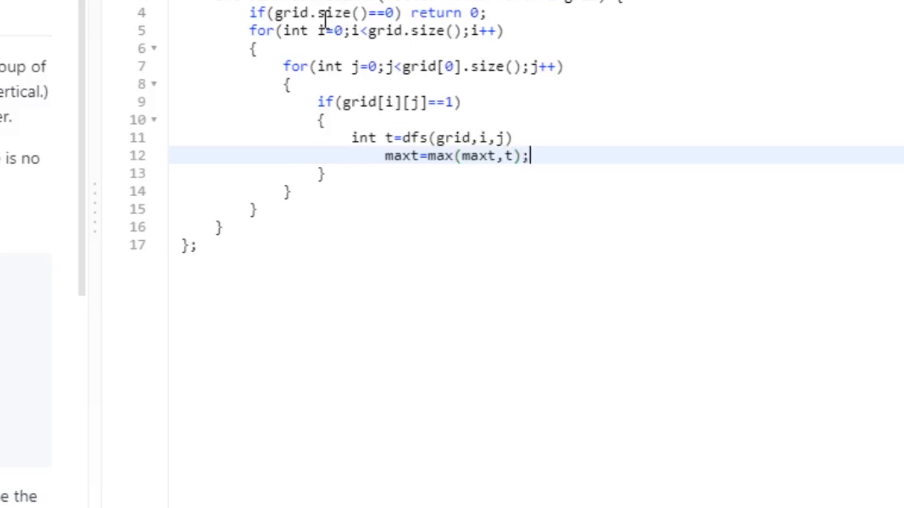
{"action": "left_click", "coordinate": [371, 181]}
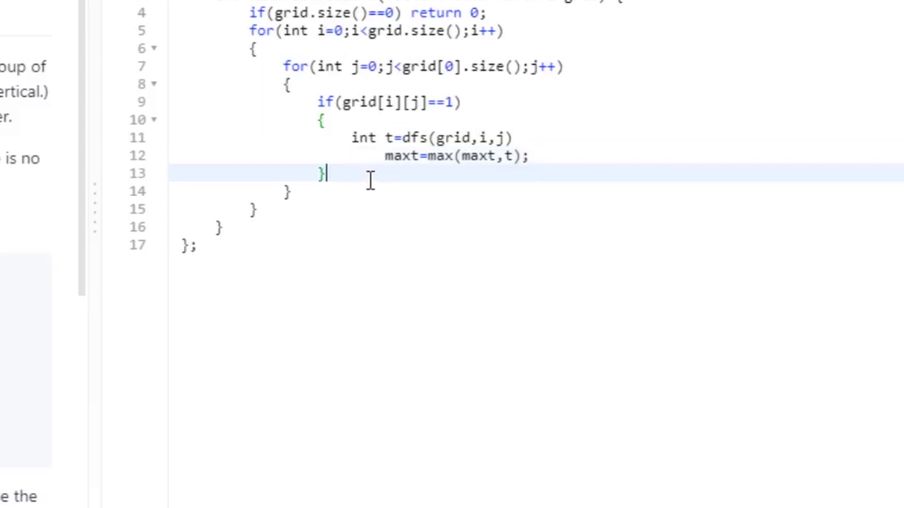
Add return maxt; on a new line after the grid loops.
{"action": "left_click", "coordinate": [309, 209]}
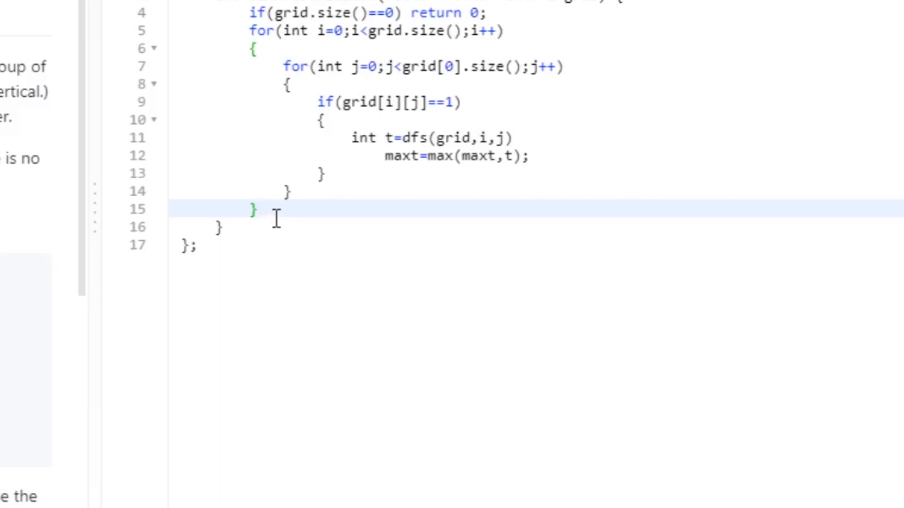
{"action": "key", "text": "Return"}
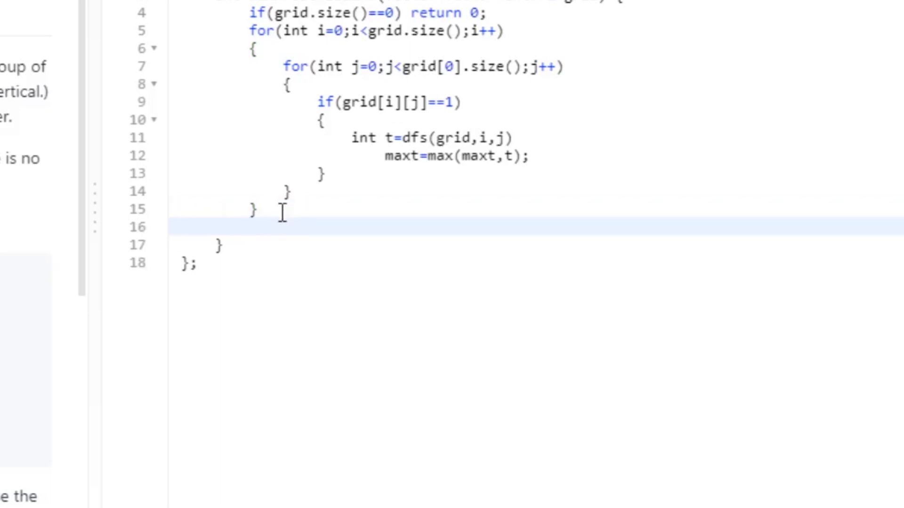
{"action": "left_click", "coordinate": [283, 212]}
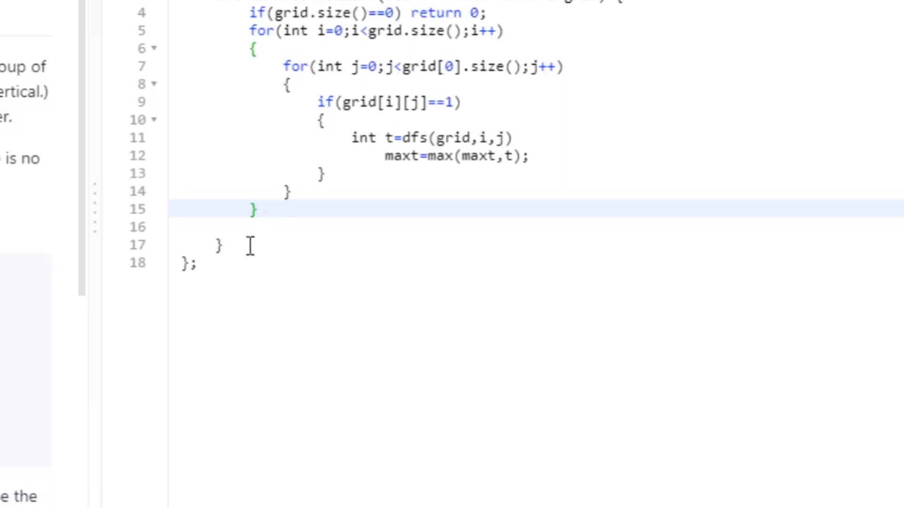
{"action": "left_click", "coordinate": [247, 244]}
{"action": "left_click", "coordinate": [267, 227]}
{"action": "type", "text": "retur"}
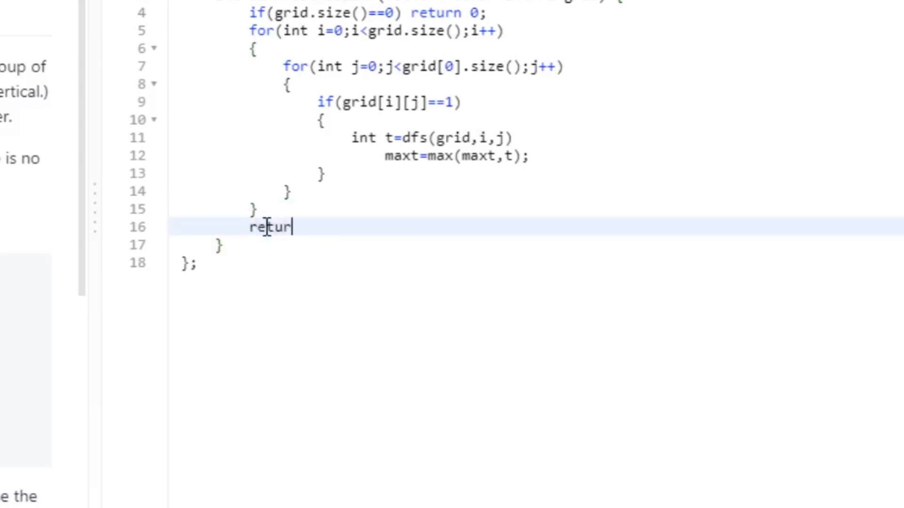
{"action": "type", "text": "n maxt"}
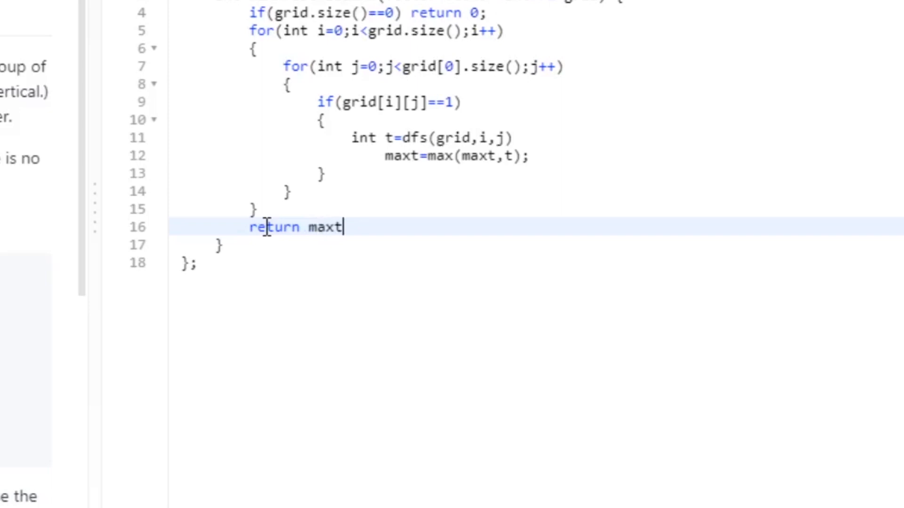
{"action": "type", "text": ";"}
Declare int maxt = 0; right after the empty-grid check.
{"action": "left_click", "coordinate": [620, 14]}
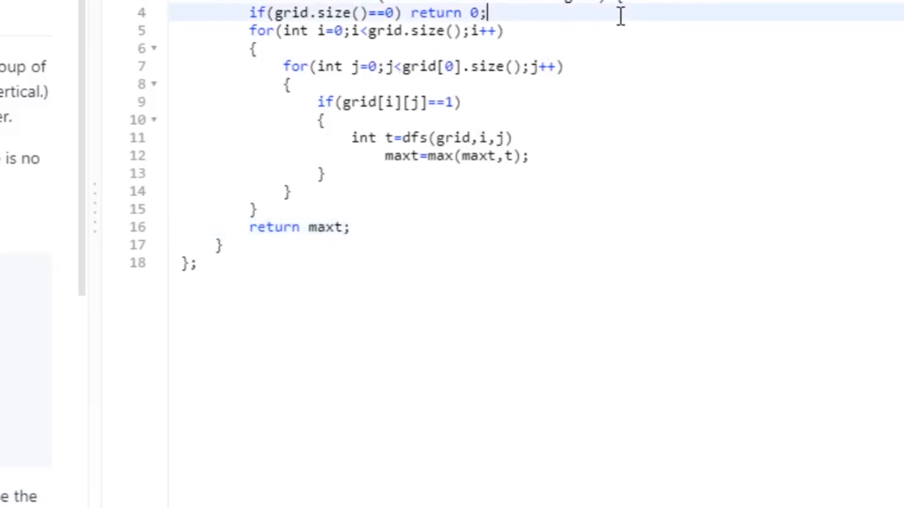
{"action": "key", "text": "Return"}
{"action": "type", "text": "int msx"}
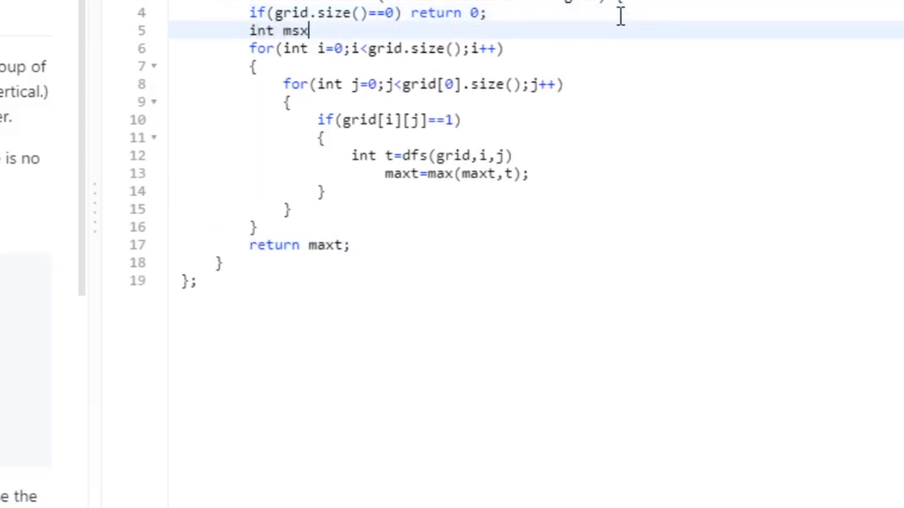
{"action": "key", "text": "BackSpace"}
{"action": "key", "text": "BackSpace"}
{"action": "type", "text": "axt "}
{"action": "type", "text": "= 0;"}
Start a new 'int ' helper function on blank lines below the main function.
{"action": "left_click", "coordinate": [361, 245]}
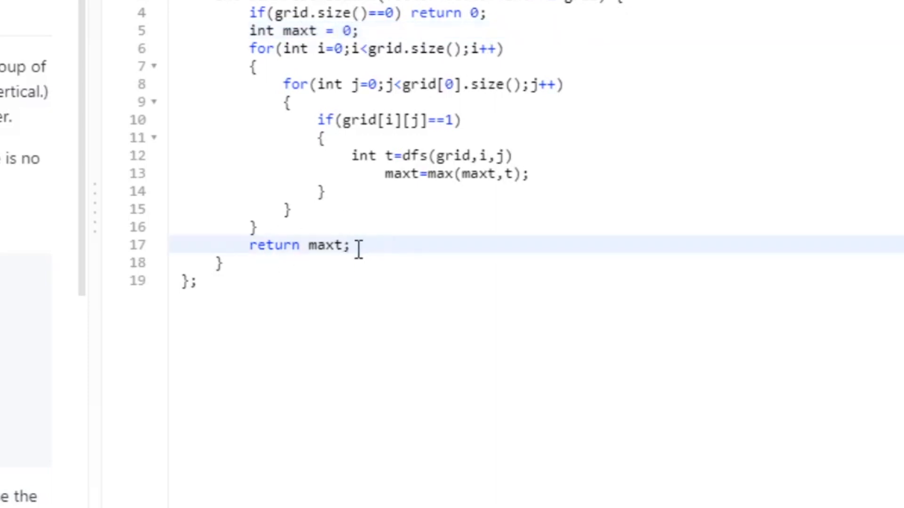
{"action": "left_click", "coordinate": [260, 267]}
{"action": "key", "text": "Return"}
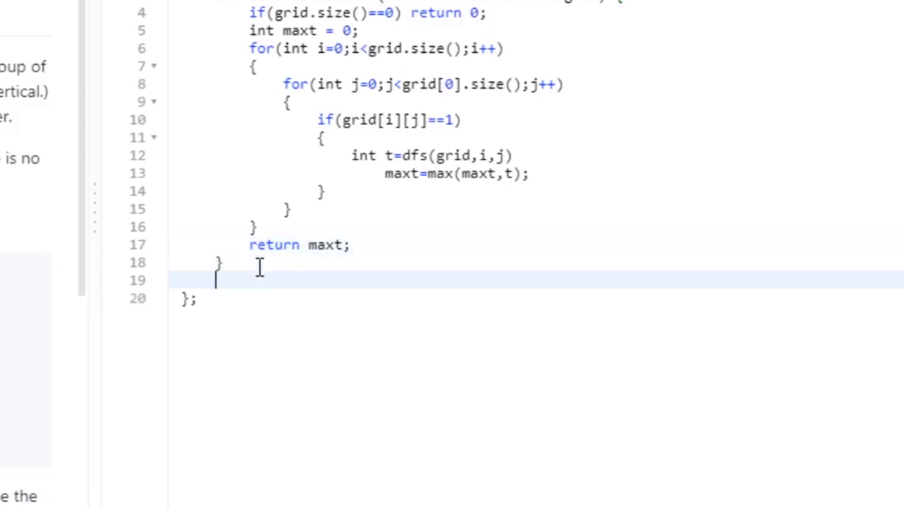
{"action": "key", "text": "Return"}
{"action": "type", "text": "int "}
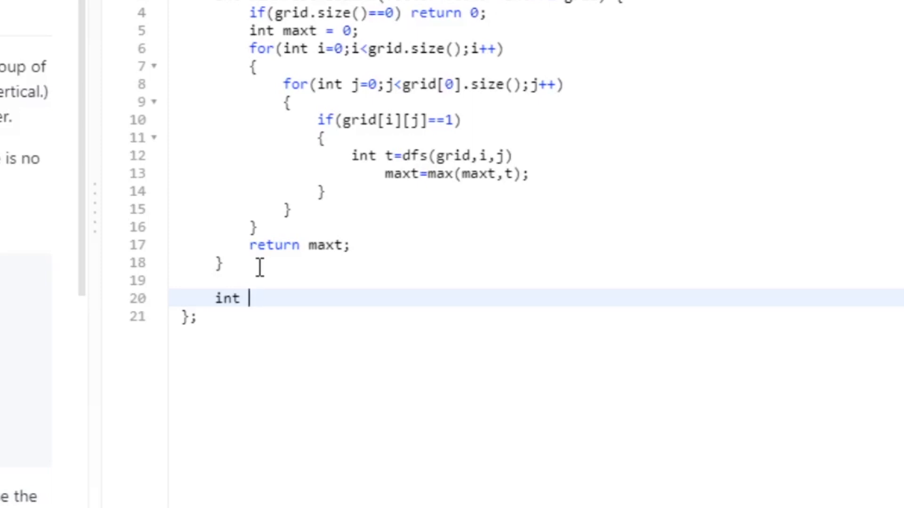
{"action": "type", "text": "dfs("}
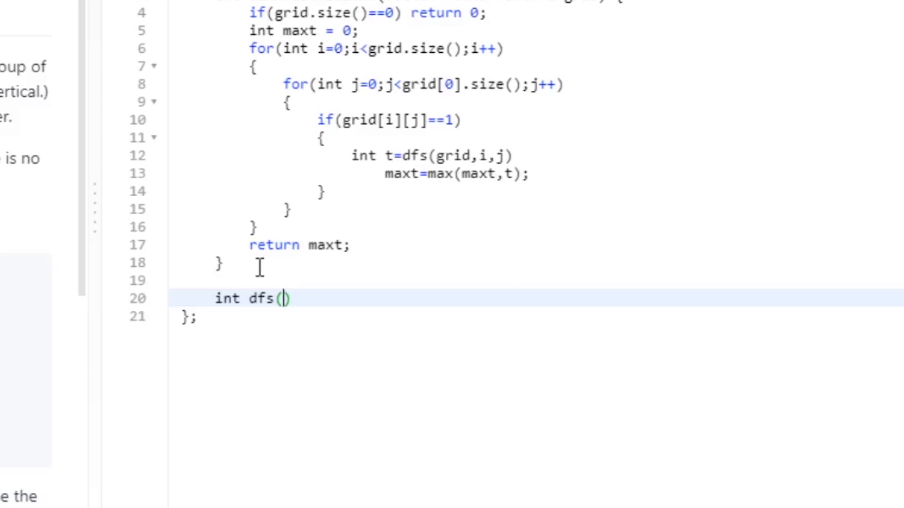
{"action": "type", "text": "vector"}
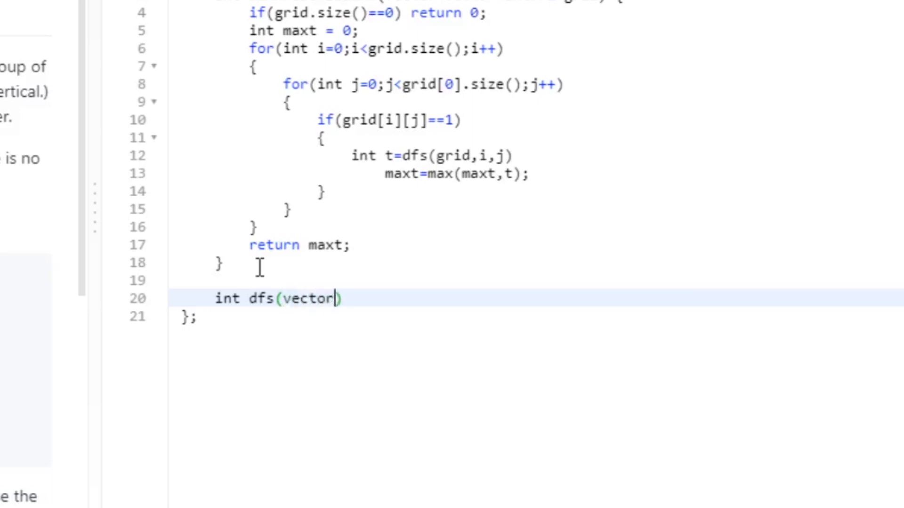
{"action": "type", "text": "<>"}
Declare int dfs(vector<vector<int>>&grid,int i, int j) with an empty brace body.
{"action": "key", "text": "Left"}
{"action": "type", "text": "vec"}
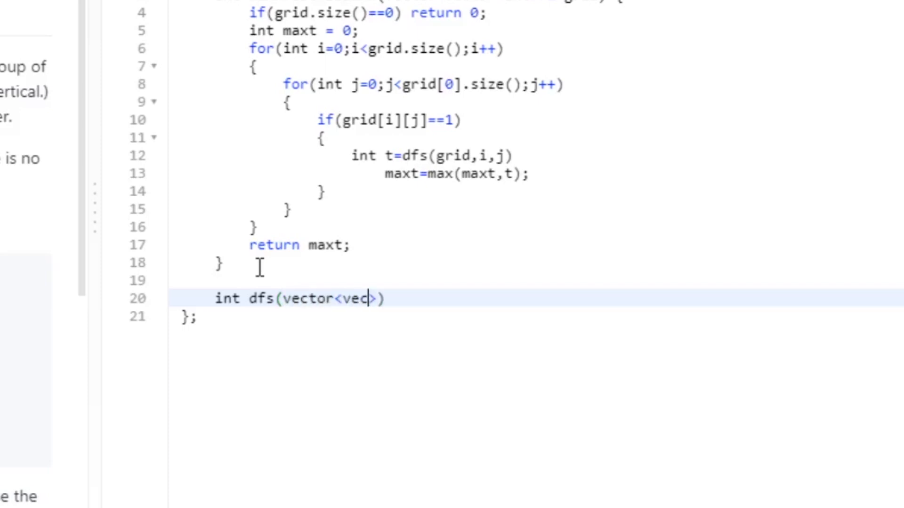
{"action": "type", "text": "tor<"}
{"action": "type", "text": "int>"}
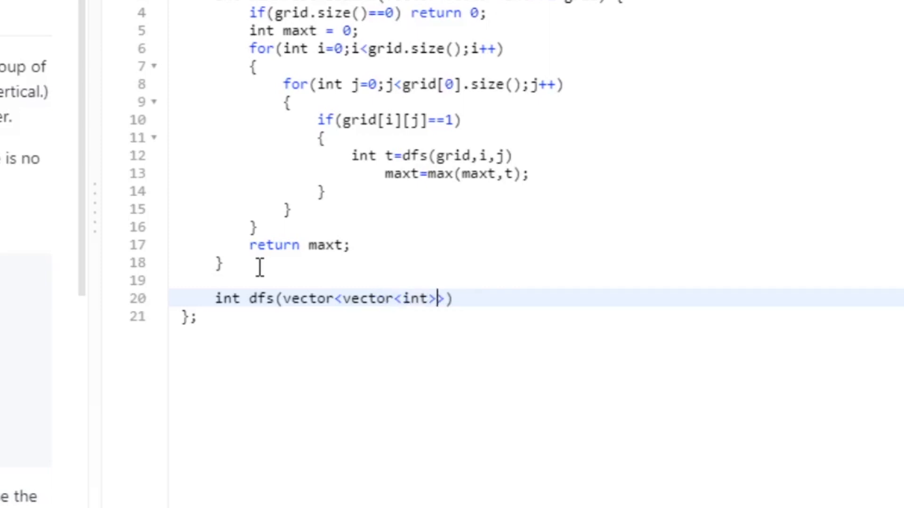
{"action": "key", "text": "Right"}
{"action": "type", "text": "&"}
{"action": "type", "text": "grid"}
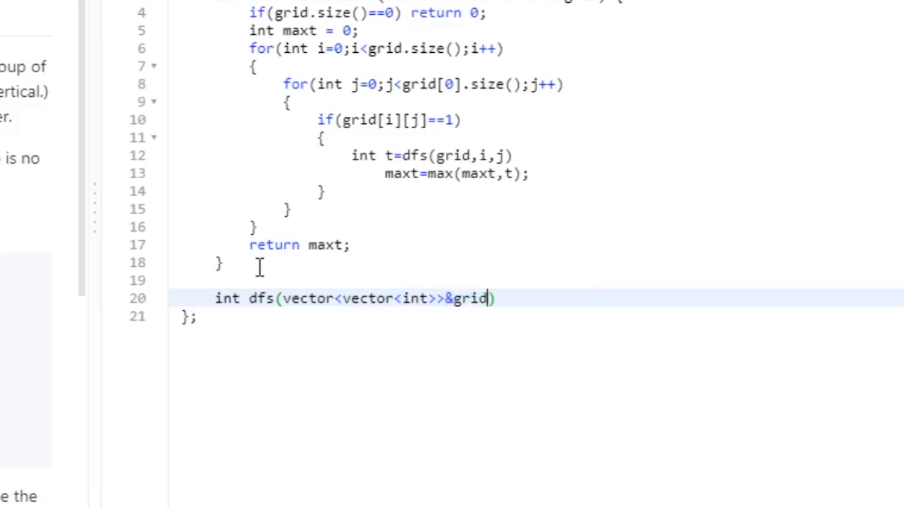
{"action": "type", "text": ","}
{"action": "type", "text": "int"}
{"action": "type", "text": " i"}
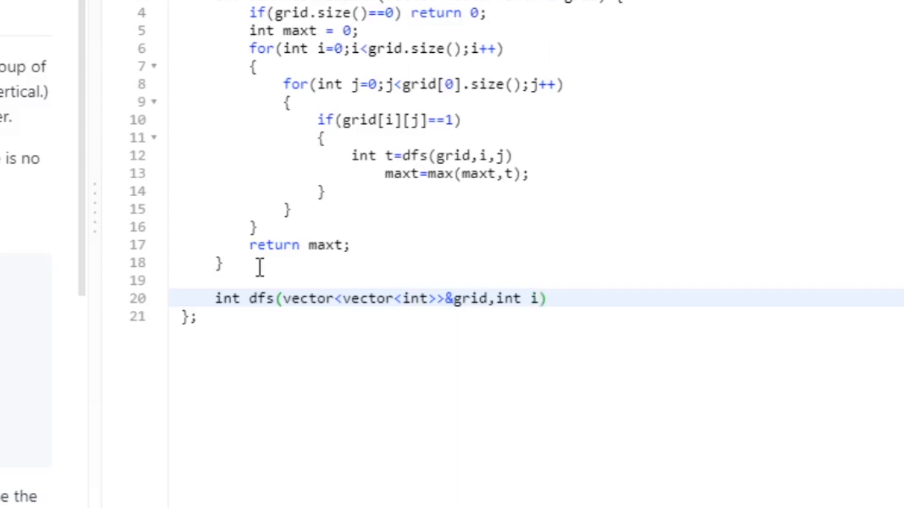
{"action": "type", "text": ","}
{"action": "type", "text": "i"}
{"action": "type", "text": "nt j"}
{"action": "key", "text": "End"}
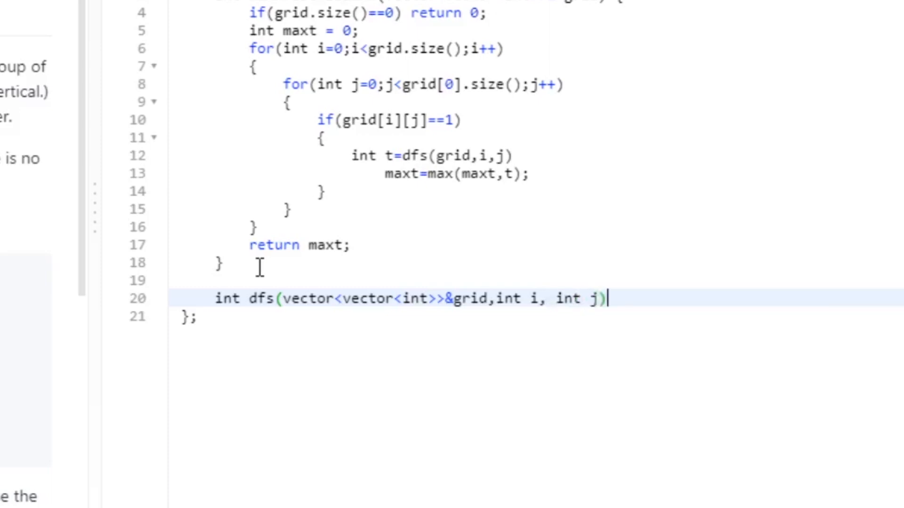
{"action": "key", "text": "Return"}
{"action": "type", "text": "{"}
{"action": "key", "text": "Return"}
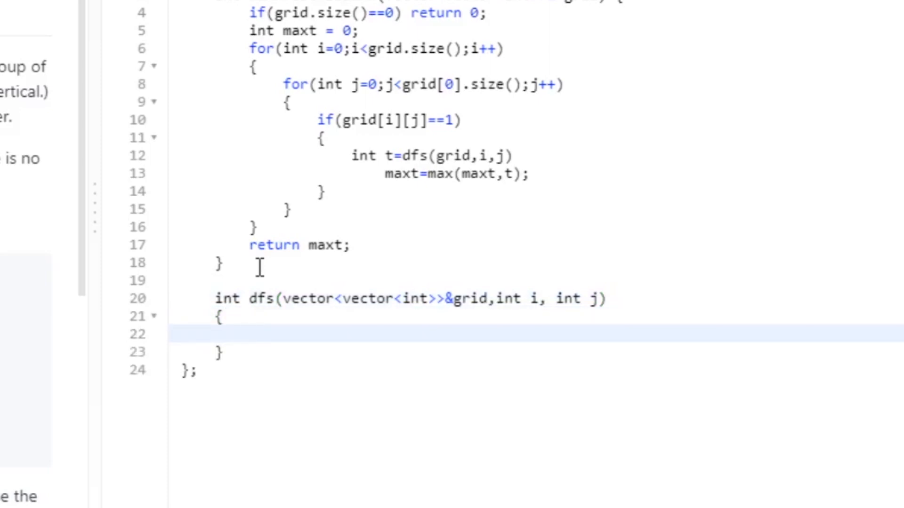
{"action": "left_click", "coordinate": [240, 353]}
Write the bounds/water check on i, j, grid.size(), grid[0].size() and grid[i][j]==0 returning 0.
{"action": "left_click", "coordinate": [253, 335]}
{"action": "type", "text": "if(i"}
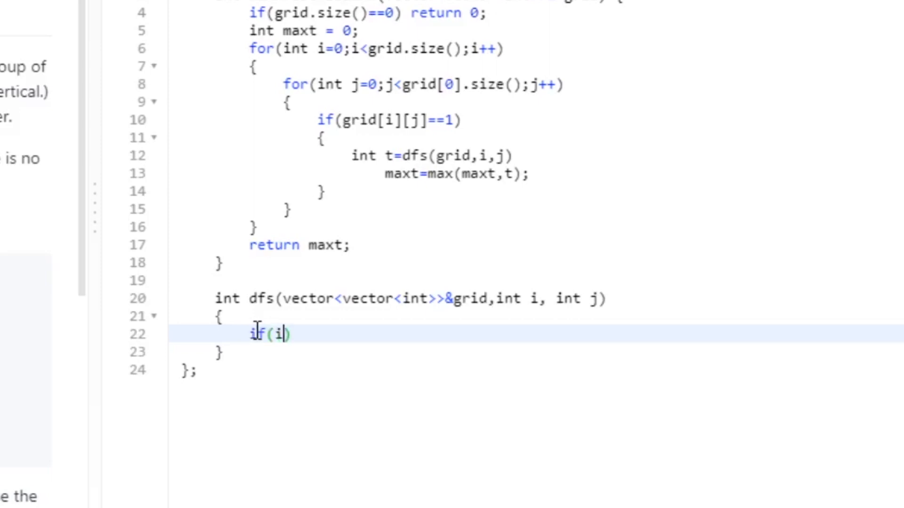
{"action": "type", "text": "<"}
{"action": "key", "text": "Right"}
{"action": "key", "text": "BackSpace"}
{"action": "type", "text": "0"}
{"action": "type", "text": ")"}
{"action": "key", "text": "Left"}
{"action": "type", "text": "or"}
{"action": "type", "text": " j<"}
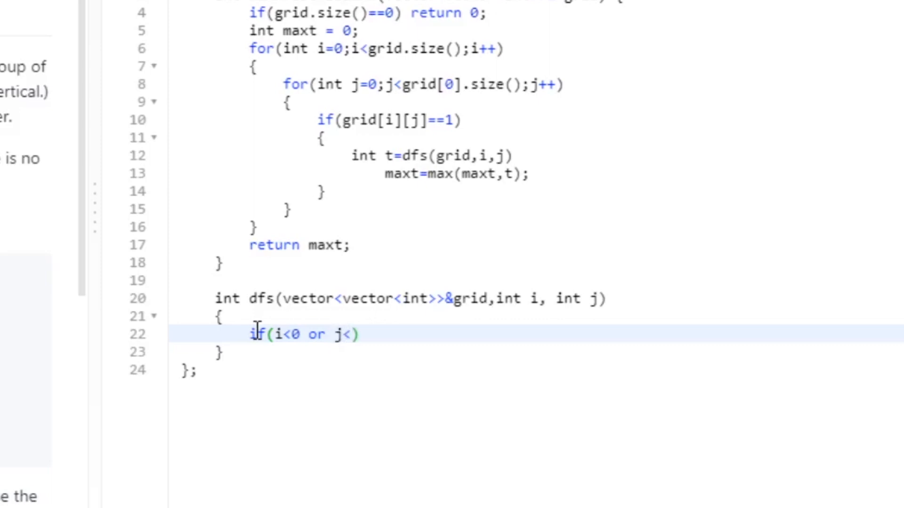
{"action": "type", "text": "0 "}
{"action": "type", "text": "or "}
{"action": "type", "text": "i>"}
{"action": "type", "text": "=grid"}
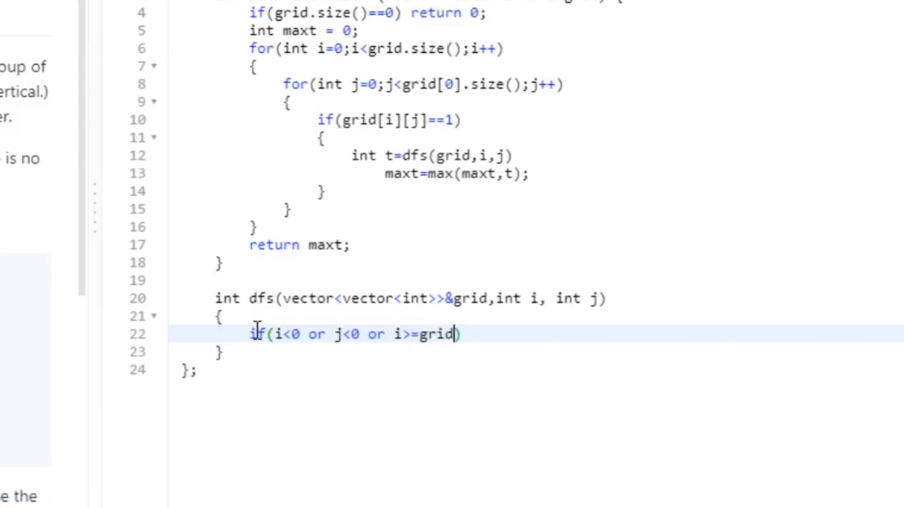
{"action": "type", "text": "/"}
{"action": "key", "text": "BackSpace"}
{"action": "type", "text": "."}
{"action": "type", "text": "sizr"}
{"action": "key", "text": "BackSpace"}
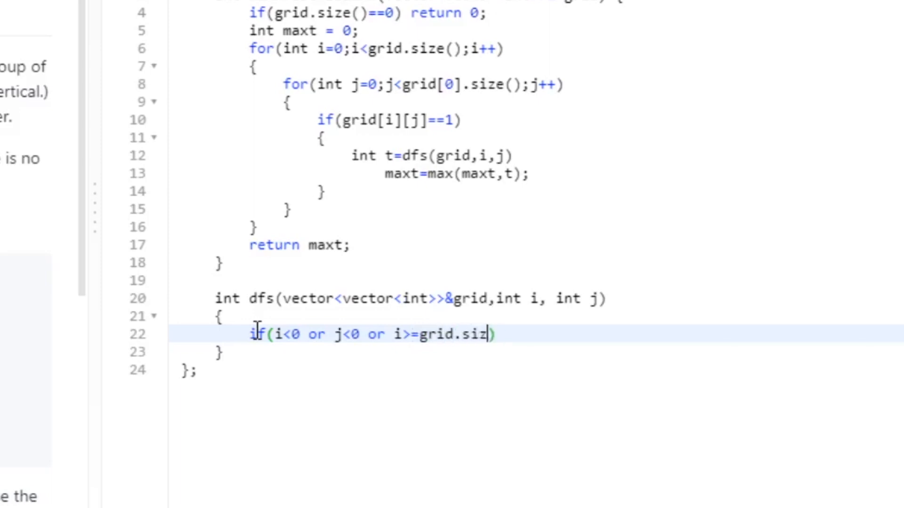
{"action": "type", "text": "e()"}
{"action": "type", "text": " or "}
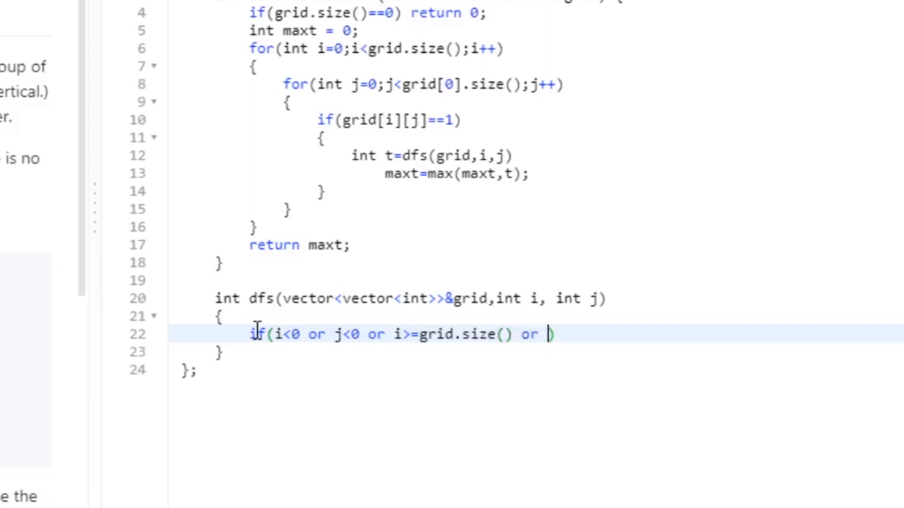
{"action": "type", "text": "j>"}
{"action": "type", "text": "=gr"}
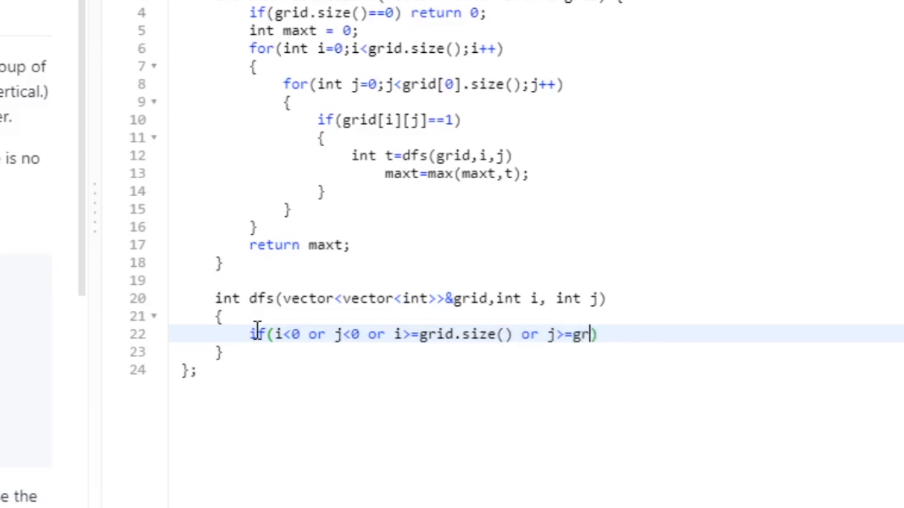
{"action": "type", "text": "id["}
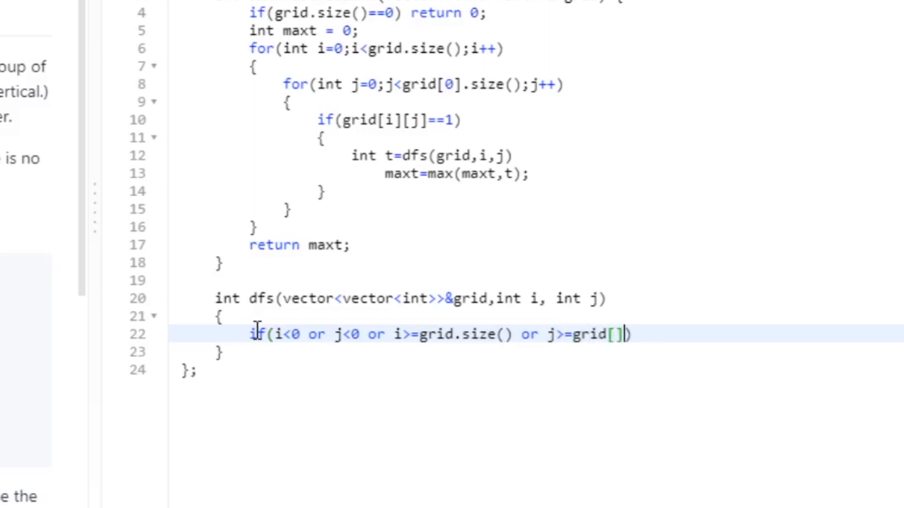
{"action": "type", "text": "0]"}
{"action": "type", "text": ".suze"}
{"action": "key", "text": "BackSpace"}
{"action": "key", "text": "BackSpace"}
{"action": "key", "text": "BackSpace"}
{"action": "type", "text": "ize()"}
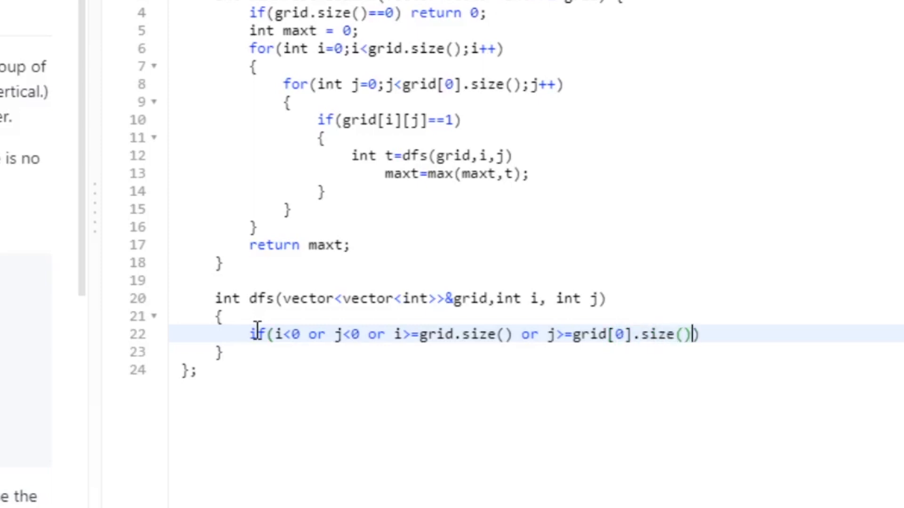
{"action": "type", "text": " or "}
{"action": "type", "text": "grid"}
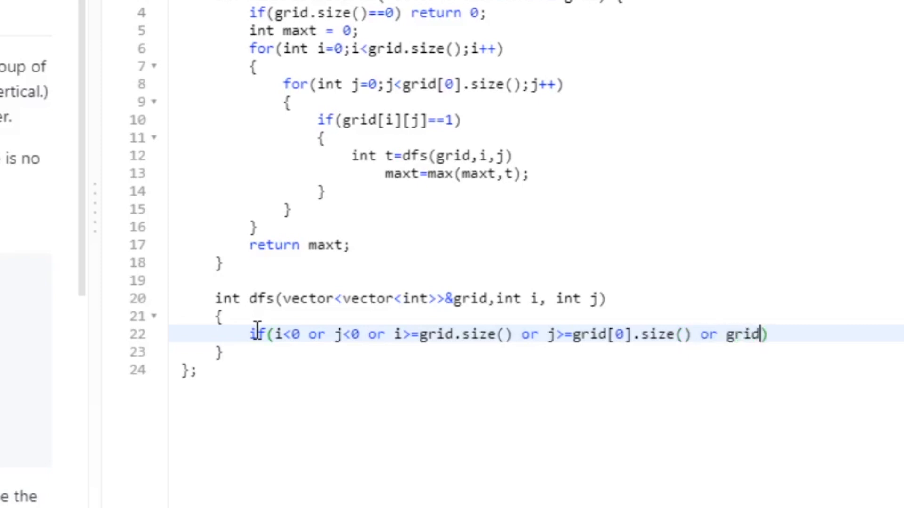
{"action": "type", "text": "[][]"}
{"action": "key", "text": "Left"}
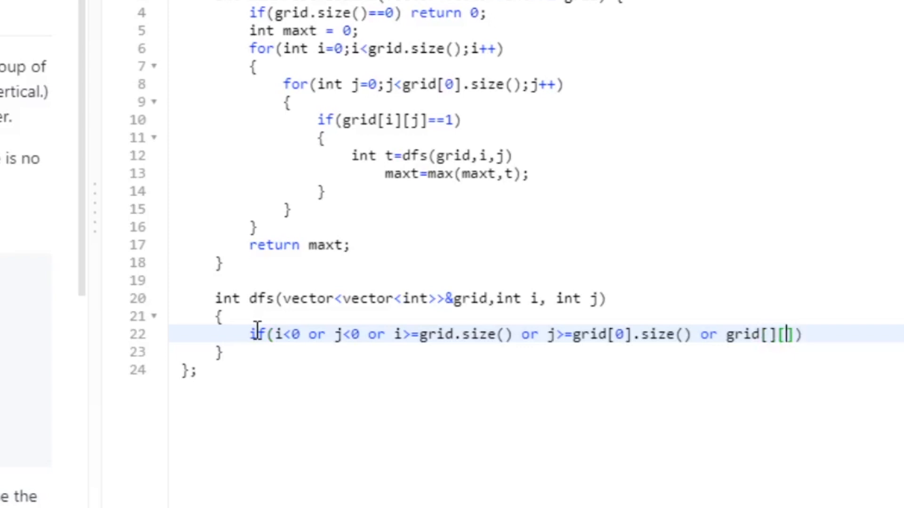
{"action": "key", "text": "Left"}
{"action": "key", "text": "Left"}
{"action": "type", "text": "i"}
{"action": "key", "text": "Right"}
{"action": "key", "text": "Right"}
{"action": "type", "text": "j"}
{"action": "key", "text": "Right"}
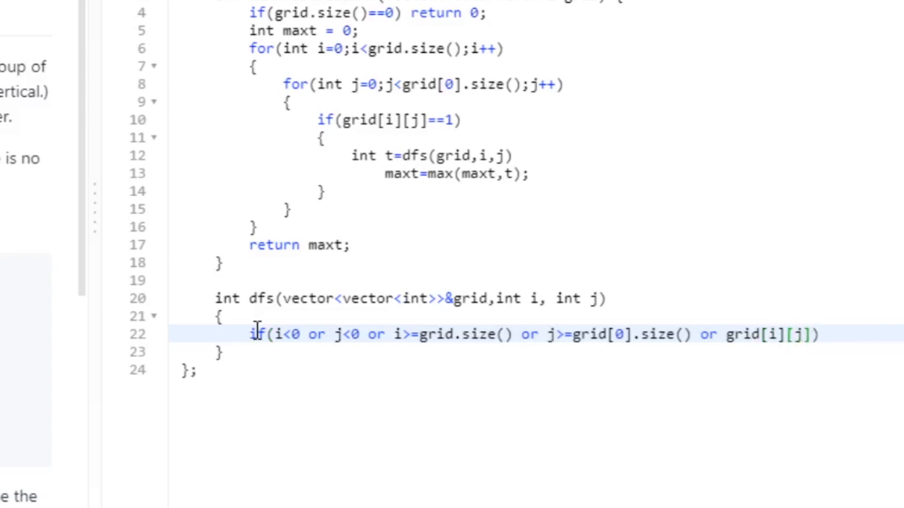
{"action": "type", "text": "="}
{"action": "type", "text": "=0"}
{"action": "type", "text": ")"}
{"action": "key", "text": "Return"}
{"action": "type", "text": "ret"}
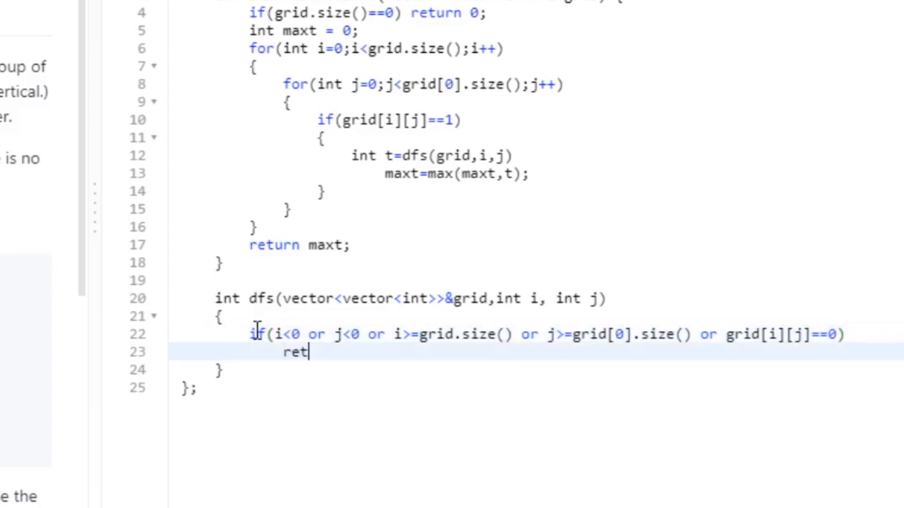
{"action": "type", "text": "urn 0;"}
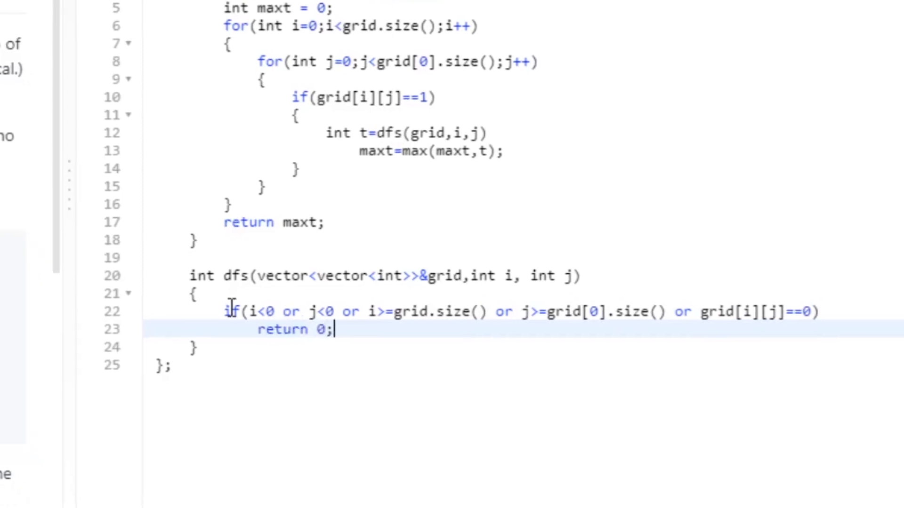
Mark the current cell visited with grid[i][j]=0; on line 25.
{"action": "key", "text": "Return"}
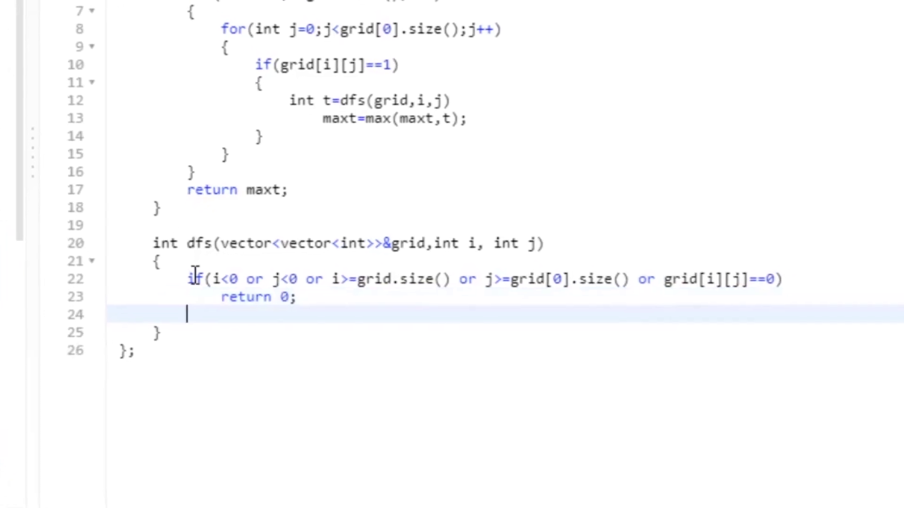
{"action": "key", "text": "Return"}
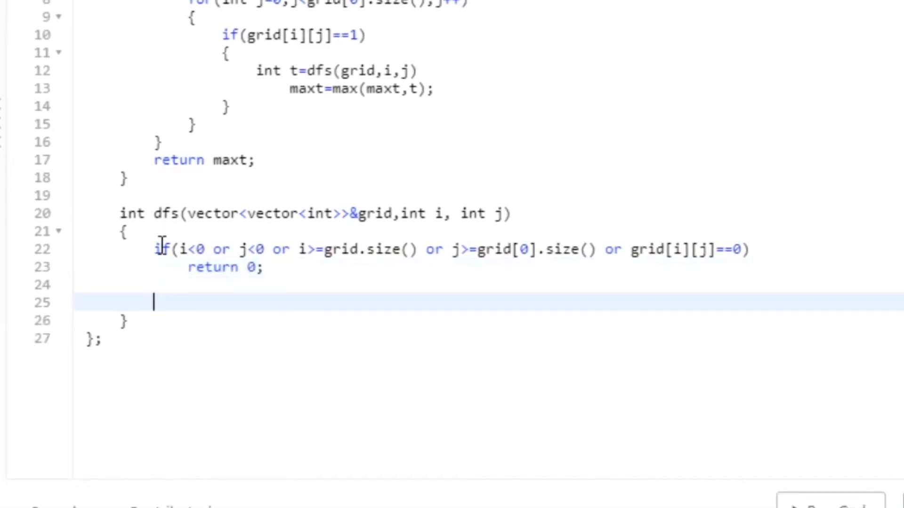
{"action": "type", "text": "grid"}
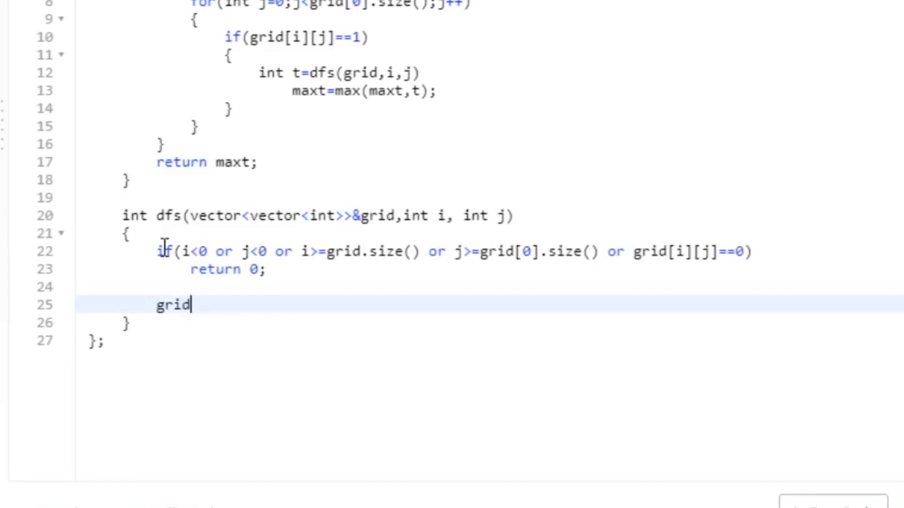
{"action": "type", "text": "[][]"}
{"action": "key", "text": "Left"}
{"action": "key", "text": "Left"}
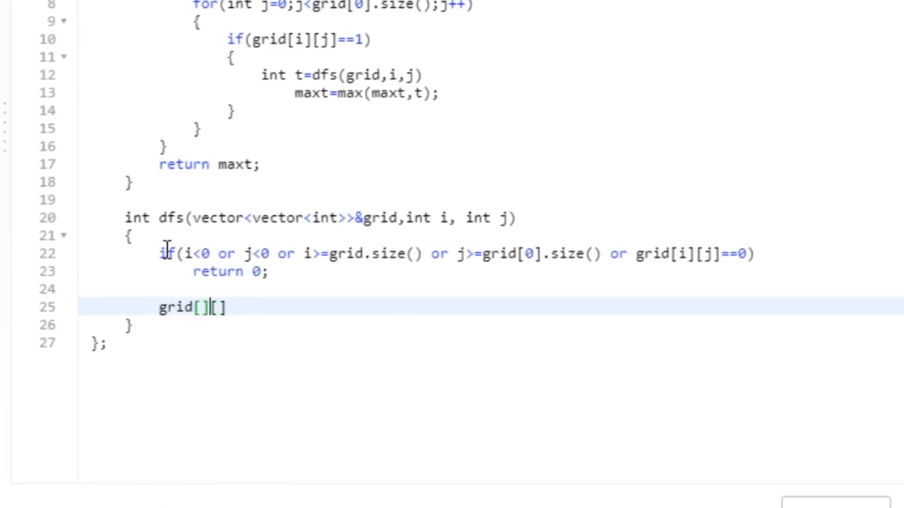
{"action": "type", "text": "i"}
{"action": "key", "text": "Right"}
{"action": "key", "text": "Right"}
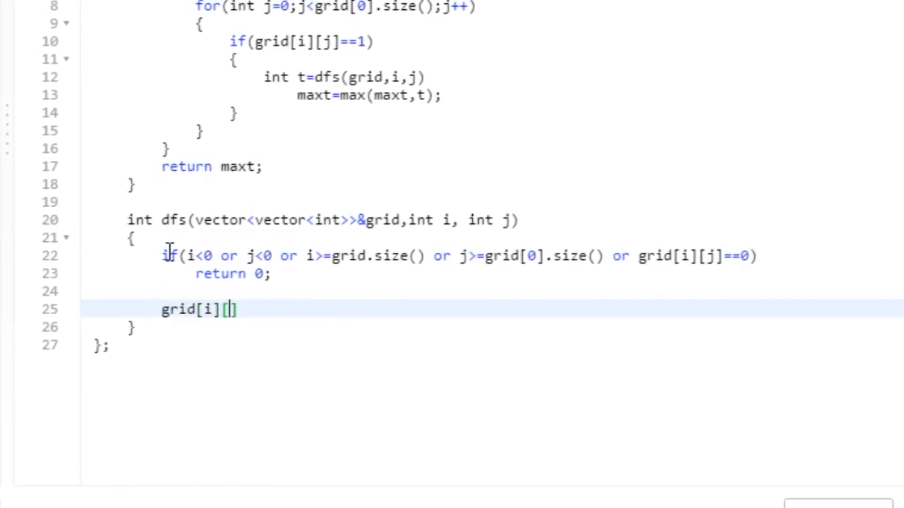
{"action": "type", "text": "j"}
{"action": "key", "text": "Right"}
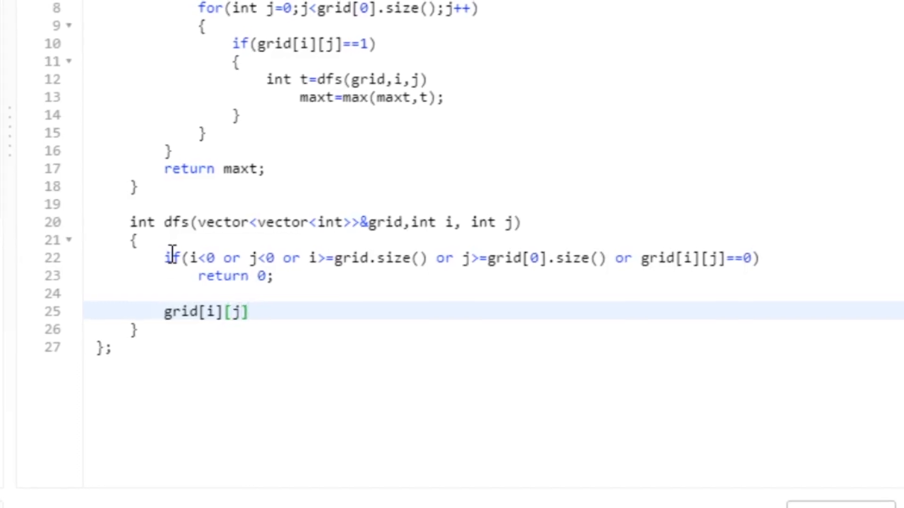
{"action": "type", "text": "=0"}
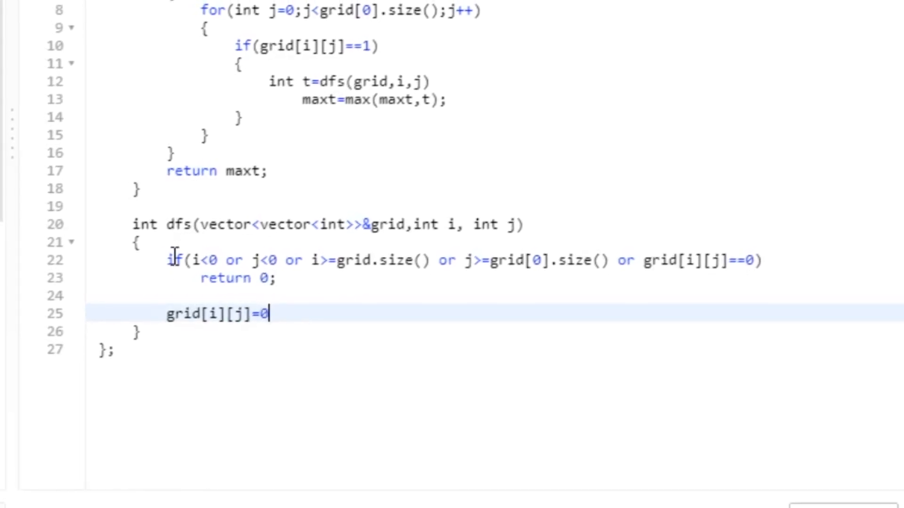
{"action": "type", "text": ";"}
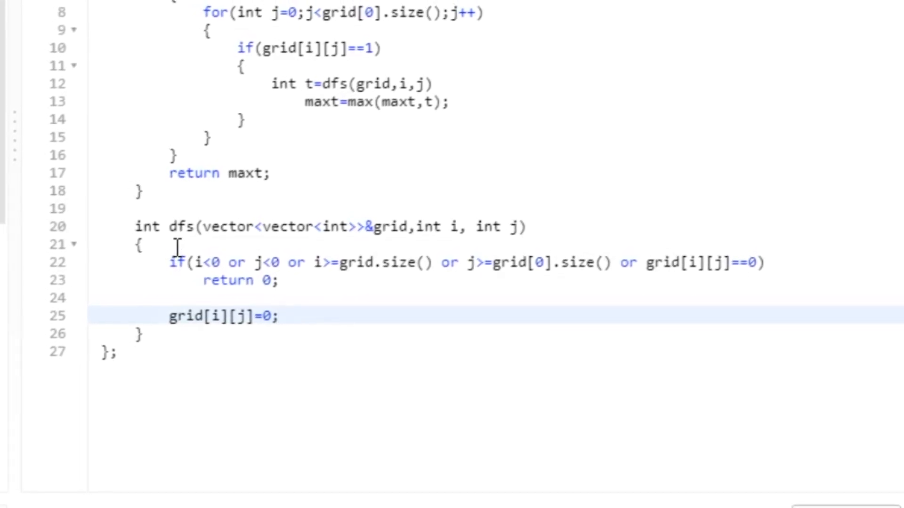
Write return (1+dfs(grid,i+1,j) on line 27 and select the dfs call for copying.
{"action": "key", "text": "Return"}
{"action": "key", "text": "Return"}
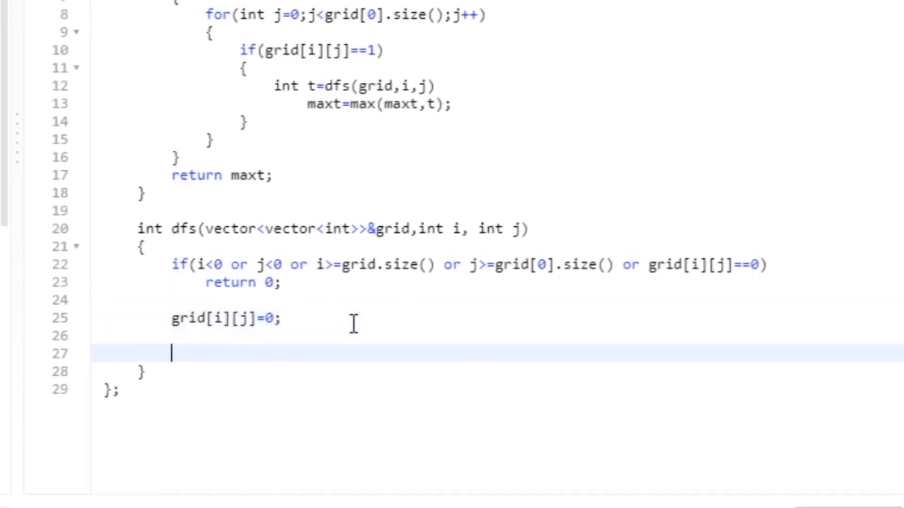
{"action": "type", "text": "retyur"}
{"action": "key", "text": "BackSpace"}
{"action": "key", "text": "BackSpace"}
{"action": "key", "text": "BackSpace"}
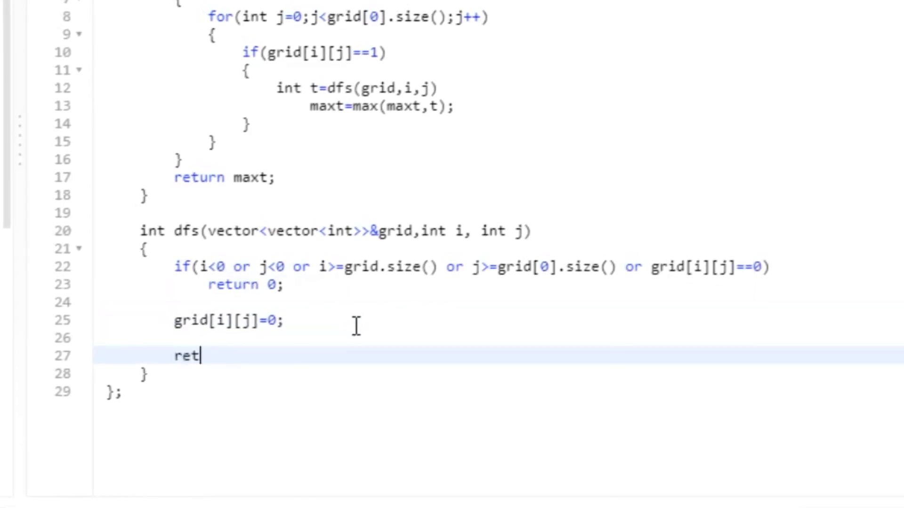
{"action": "type", "text": "urn 1"}
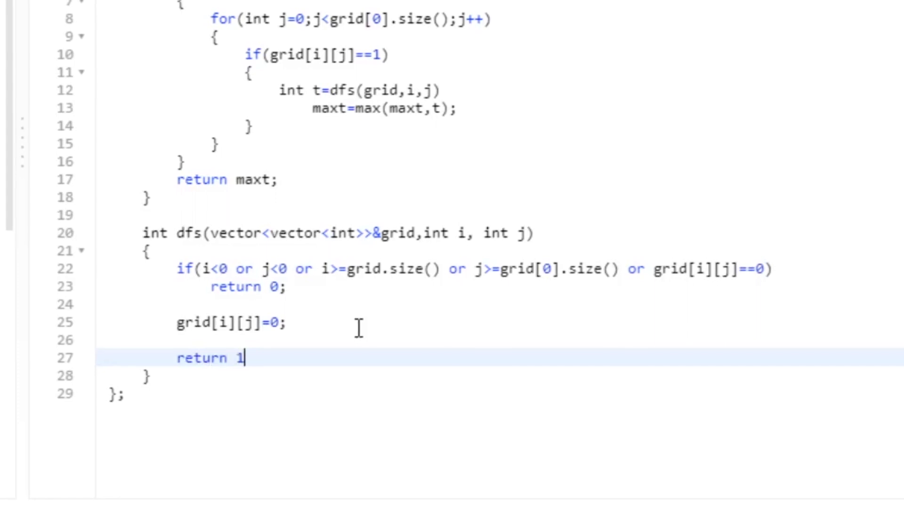
{"action": "key", "text": "Left"}
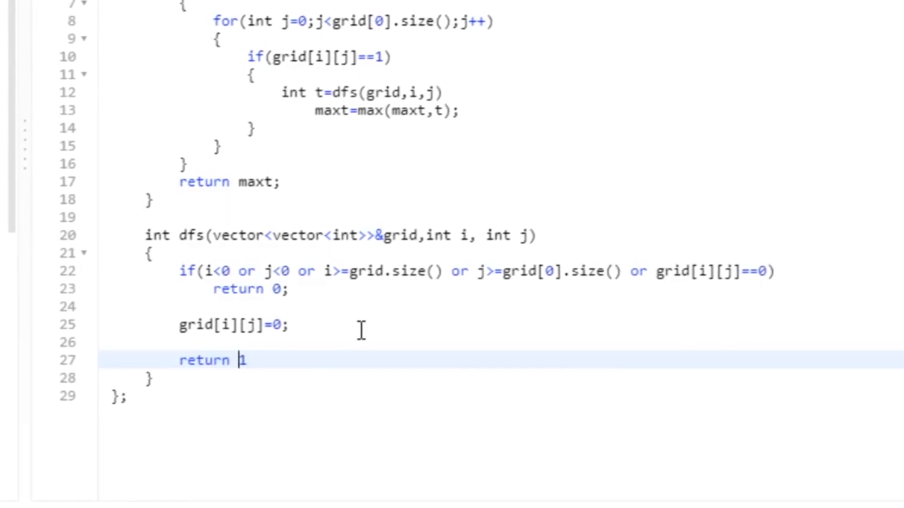
{"action": "type", "text": "("}
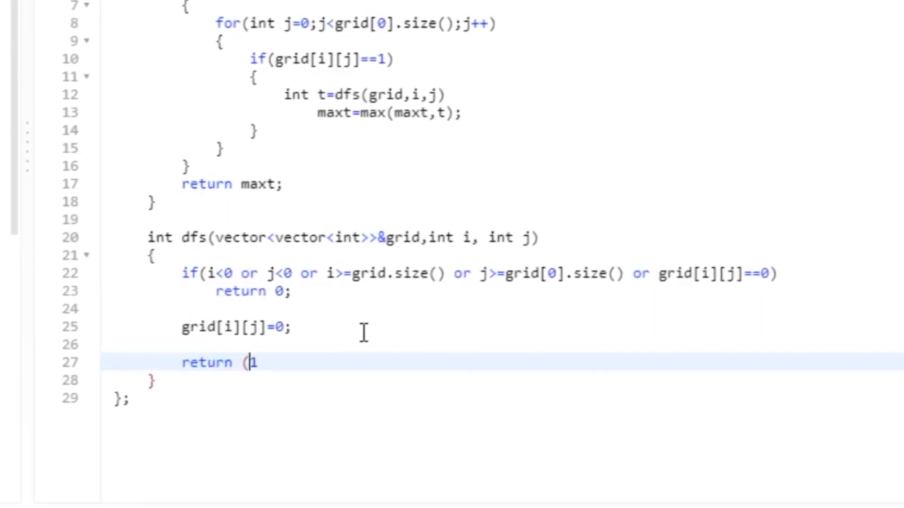
{"action": "key", "text": "Right"}
{"action": "type", "text": "+"}
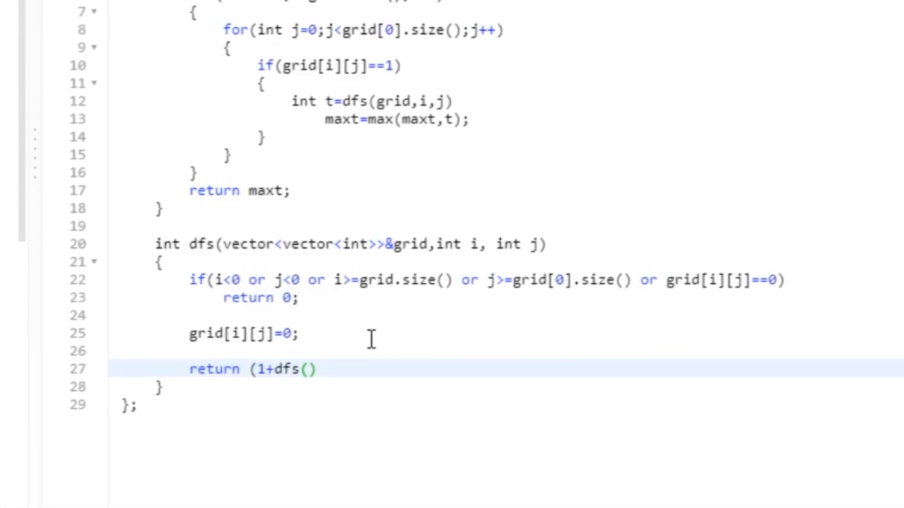
{"action": "type", "text": "d,i++,j"}
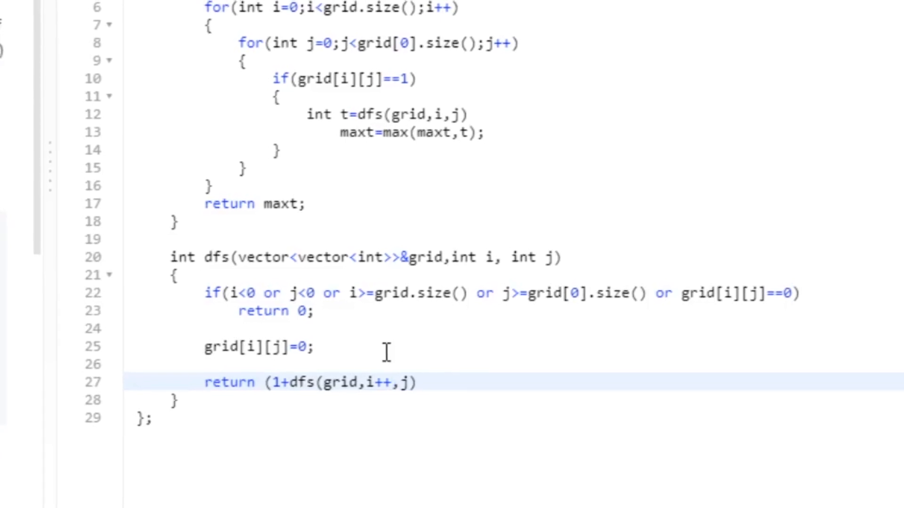
{"action": "type", "text": "1"}
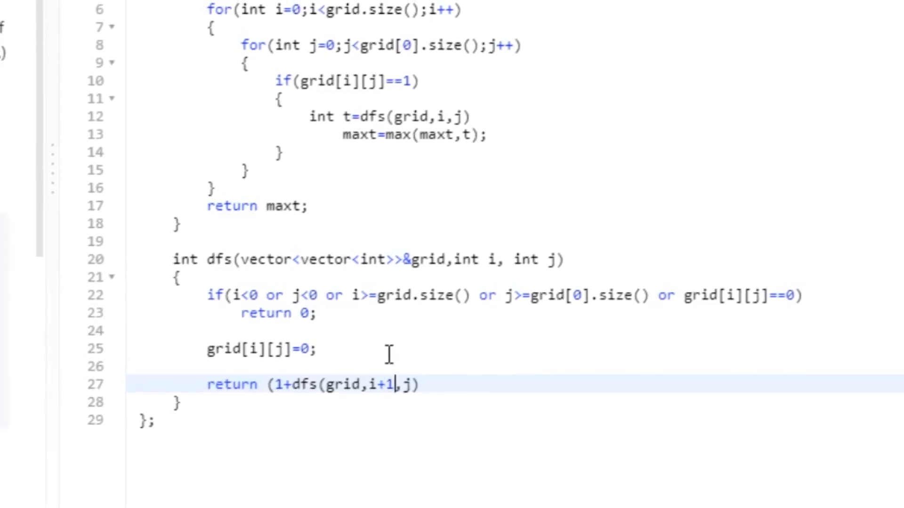
{"action": "key", "text": "Right"}
{"action": "key", "text": "Right"}
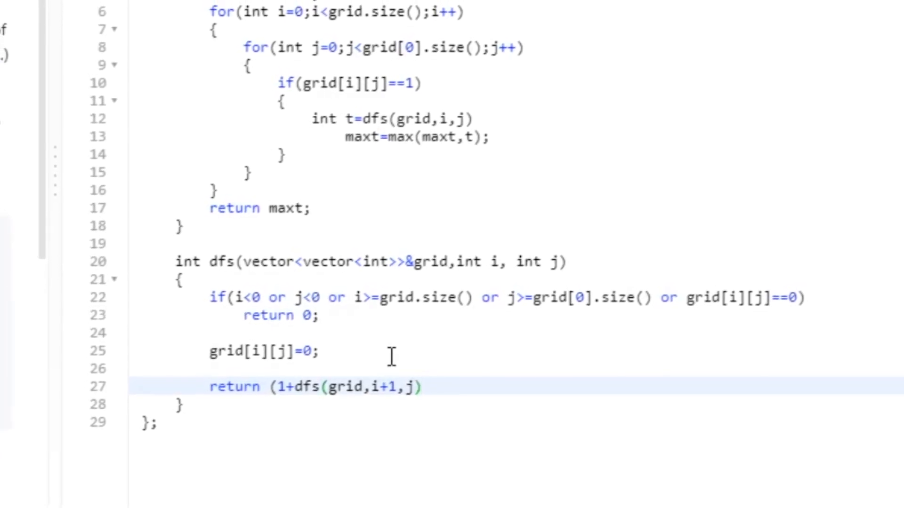
{"action": "type", "text": ","}
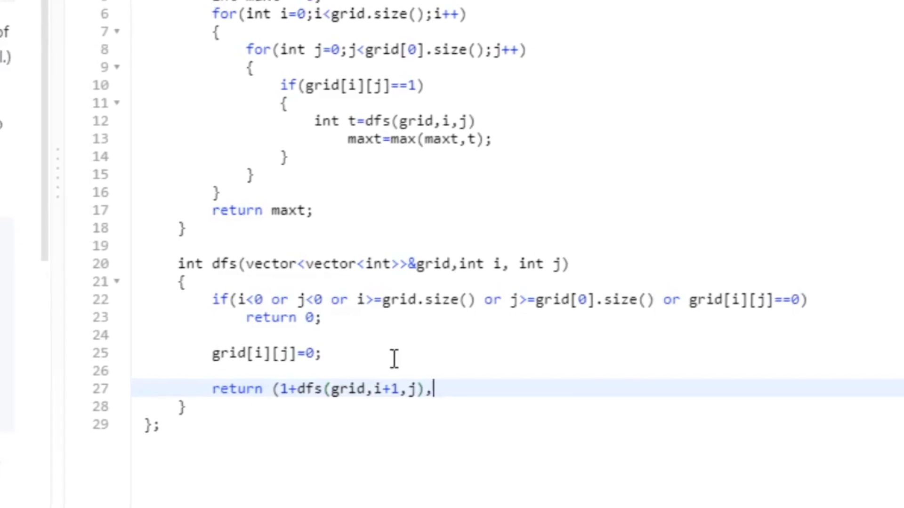
{"action": "key", "text": "BackSpace"}
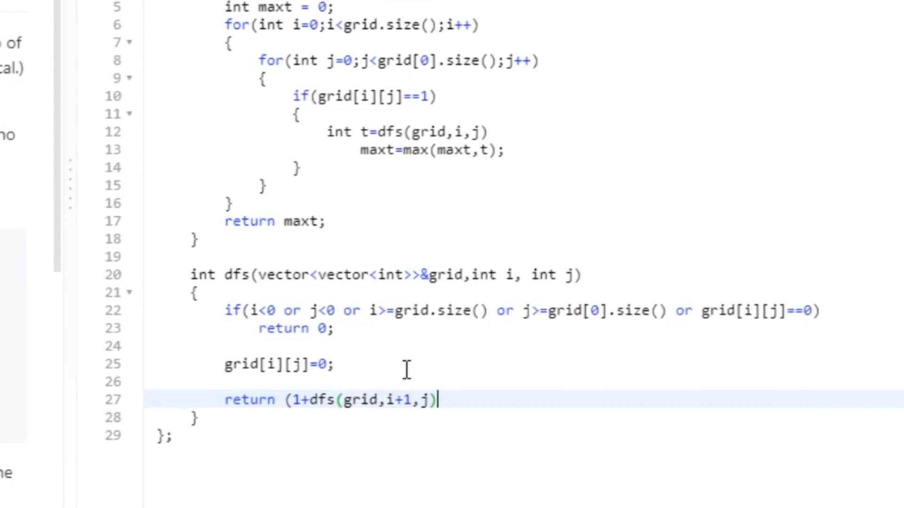
{"action": "left_click_drag", "start_coordinate": [446, 401], "coordinate": [416, 401]}
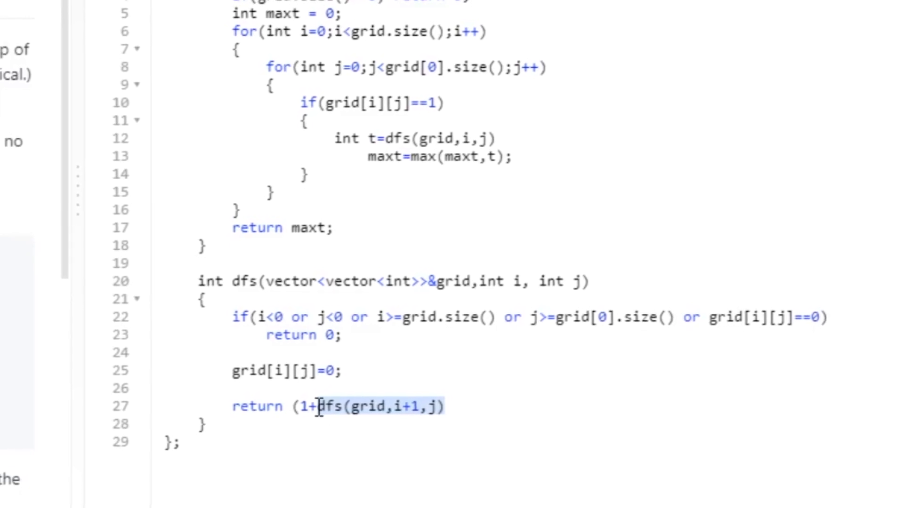
Paste three more copies of the dfs call joined by + at the end of line 27.
{"action": "left_click", "coordinate": [464, 408]}
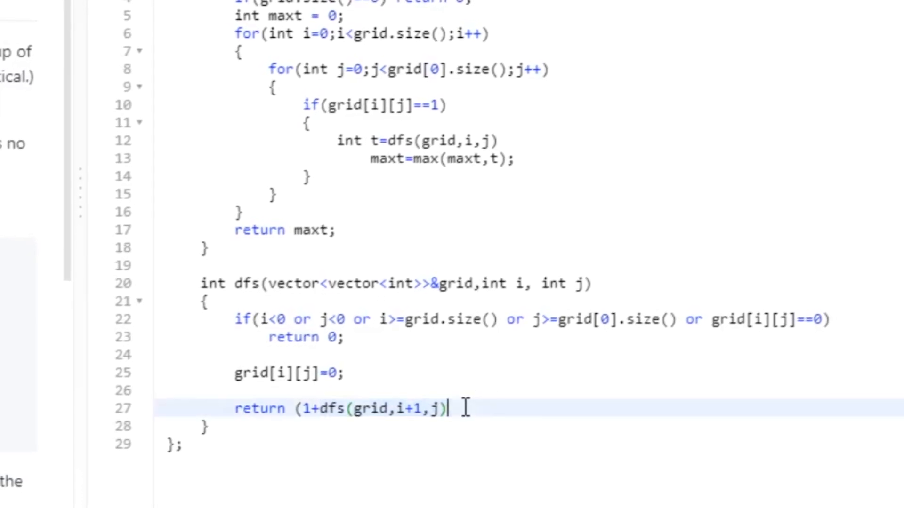
{"action": "type", "text": "+"}
{"action": "type", "text": "dfs(grid,i+1,j)"}
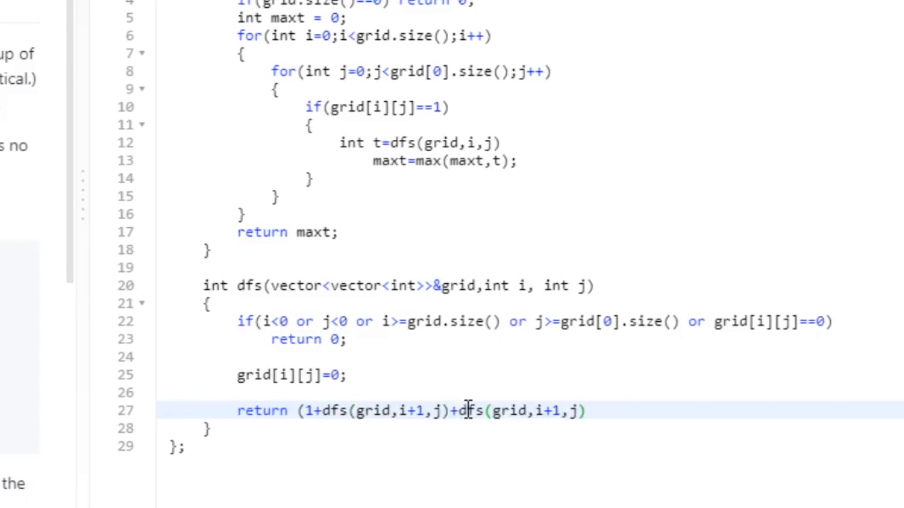
{"action": "type", "text": "+"}
{"action": "type", "text": "dfs(grid,i+1,j)"}
{"action": "type", "text": "+"}
{"action": "type", "text": "dfs(grid,i+1,j)"}
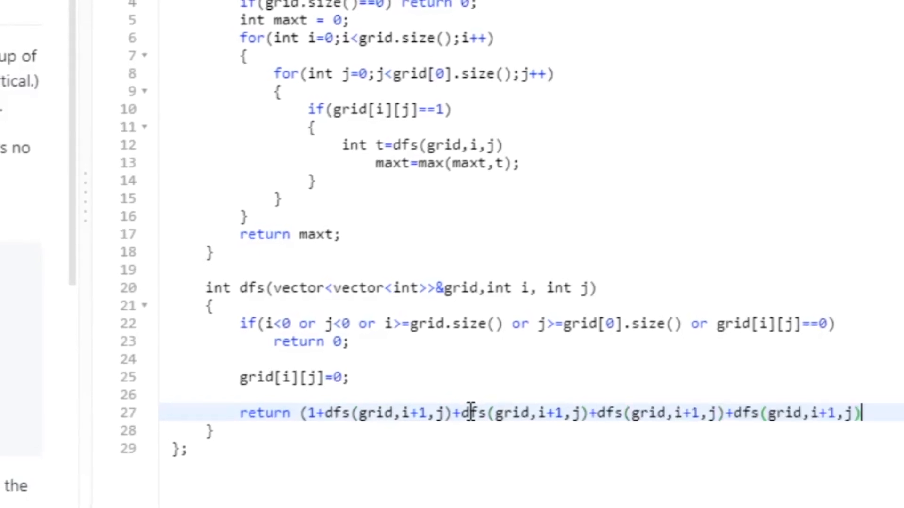
{"action": "type", "text": ")"}
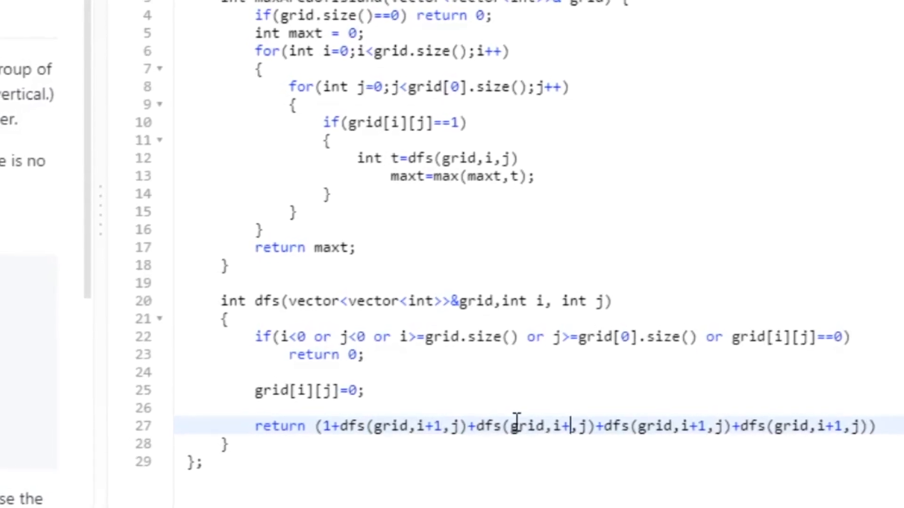
Edit the pasted calls to offsets i-1, j-1 and j+1 and close the return statement.
{"action": "key", "text": "BackSpace"}
{"action": "type", "text": "1"}
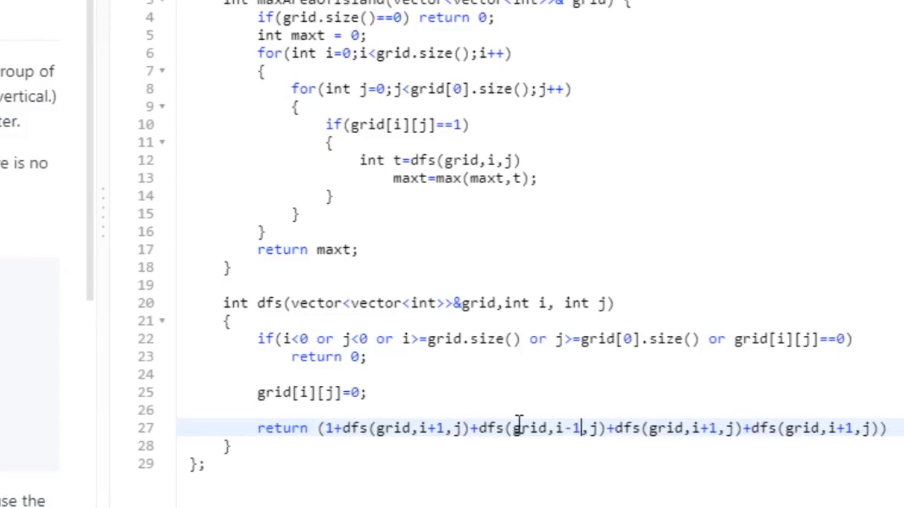
{"action": "left_click", "coordinate": [718, 430]}
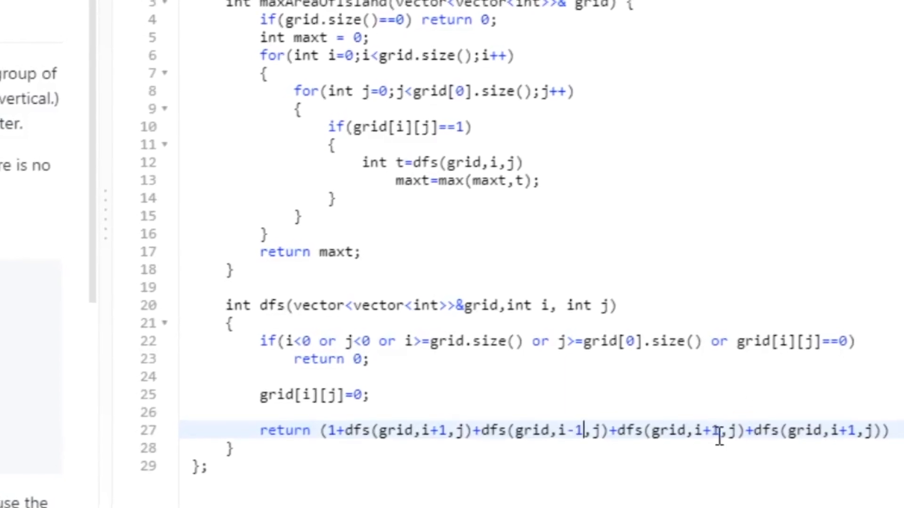
{"action": "key", "text": "BackSpace"}
{"action": "key", "text": "BackSpace"}
{"action": "left_click", "coordinate": [722, 432]}
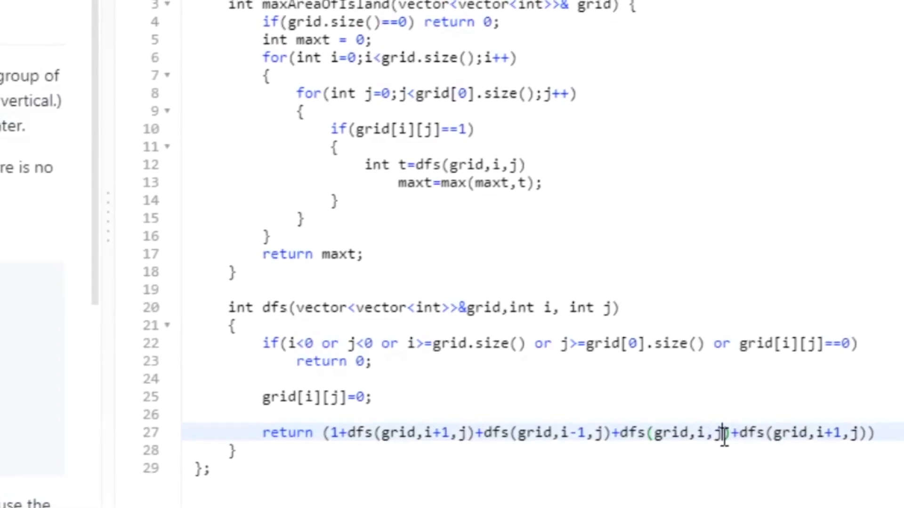
{"action": "type", "text": "-1"}
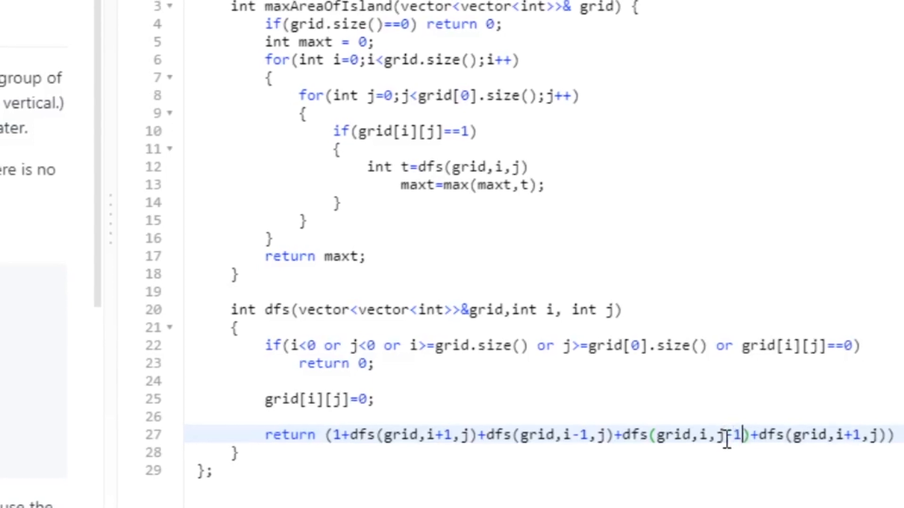
{"action": "left_click", "coordinate": [855, 435]}
{"action": "type", "text": ",j"}
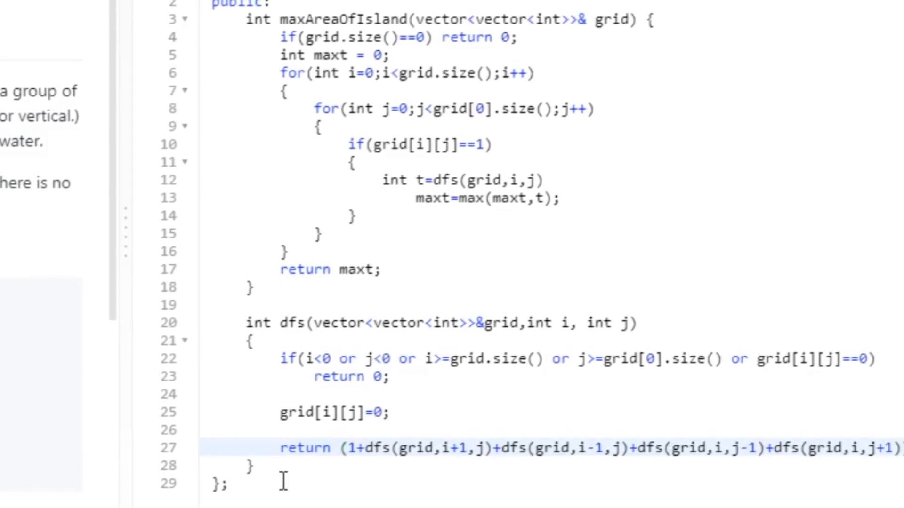
{"action": "left_click", "coordinate": [291, 464]}
Run the code, add the missing ';' after t=dfs(grid,i,j) on line 12, and run again.
{"action": "left_click", "coordinate": [232, 486]}
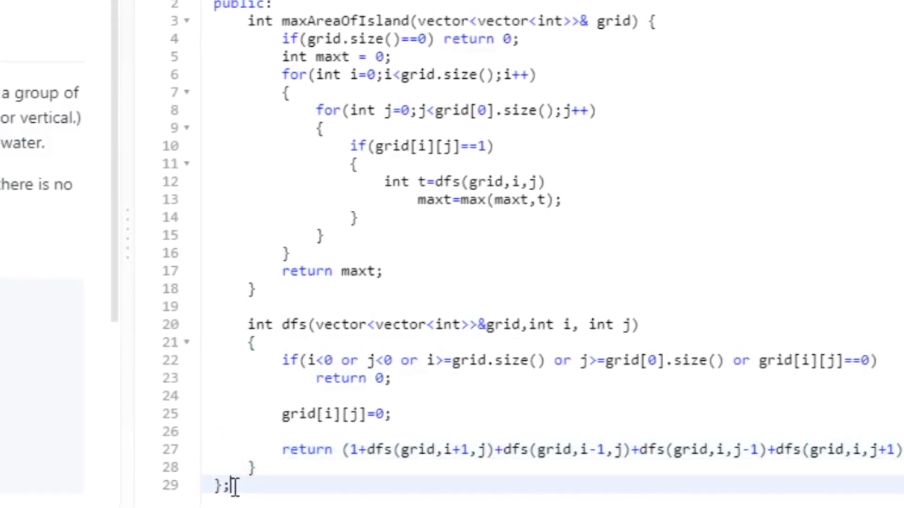
{"action": "left_click", "coordinate": [280, 287]}
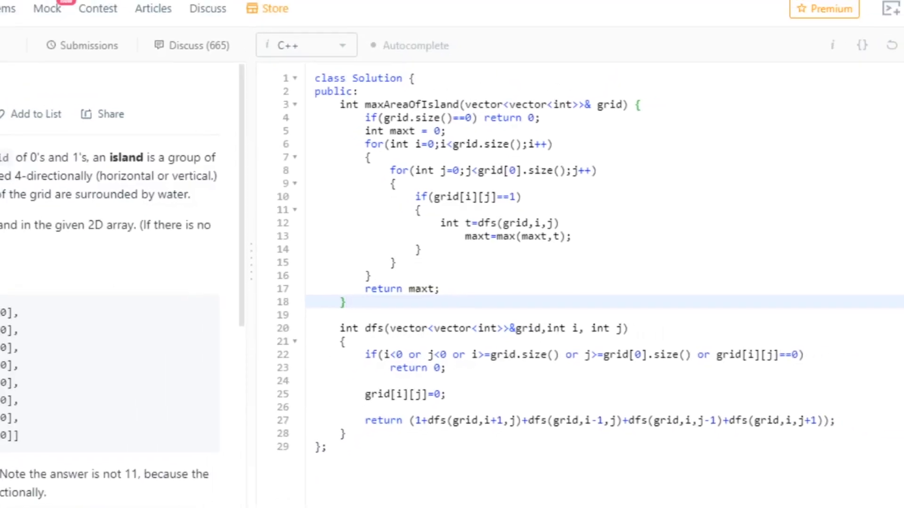
{"action": "left_click", "coordinate": [811, 502]}
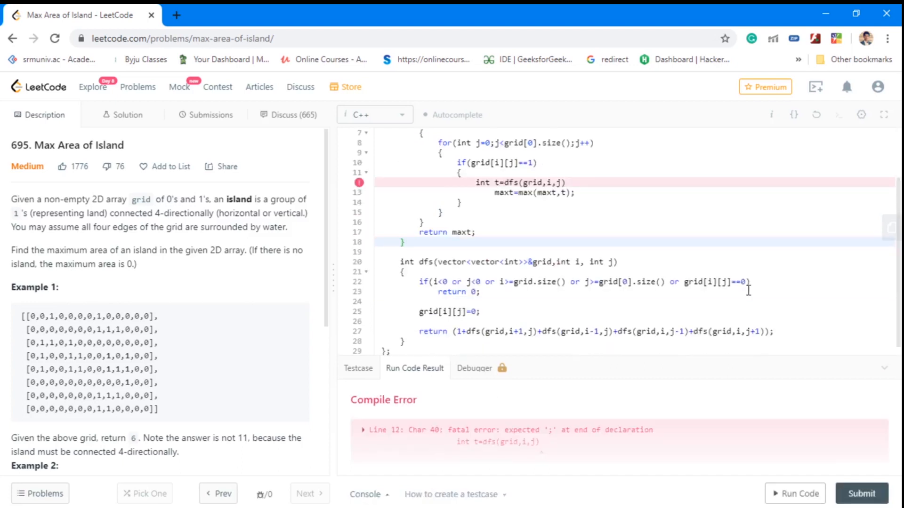
{"action": "left_click", "coordinate": [602, 177]}
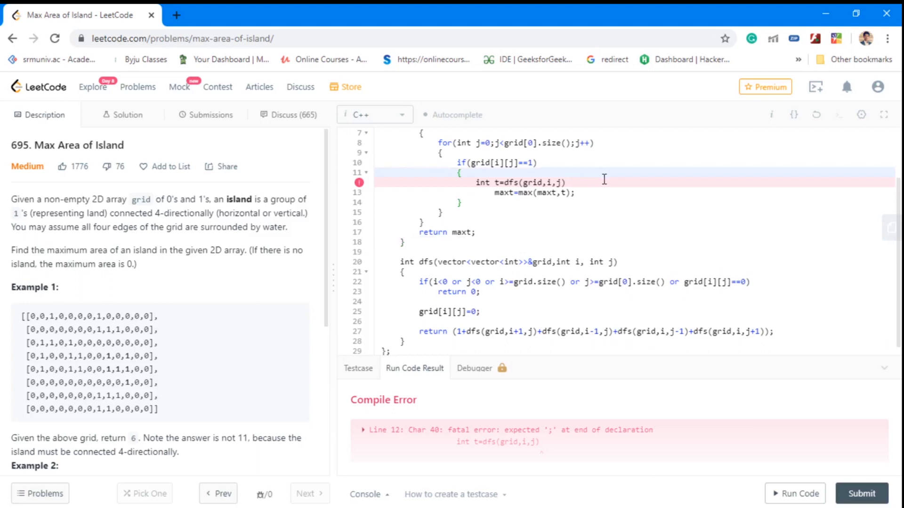
{"action": "type", "text": ";"}
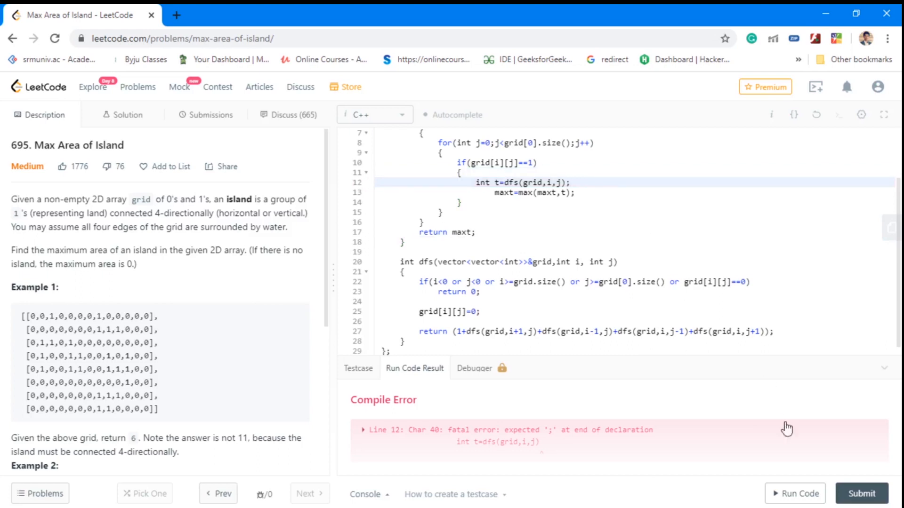
{"action": "left_click", "coordinate": [793, 494]}
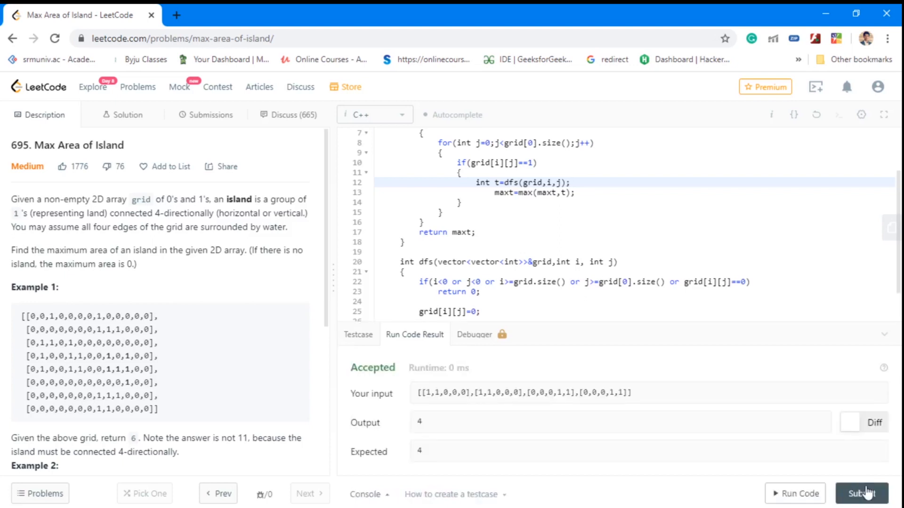
Submit the accepted solution for judging.
{"action": "left_click", "coordinate": [863, 493]}
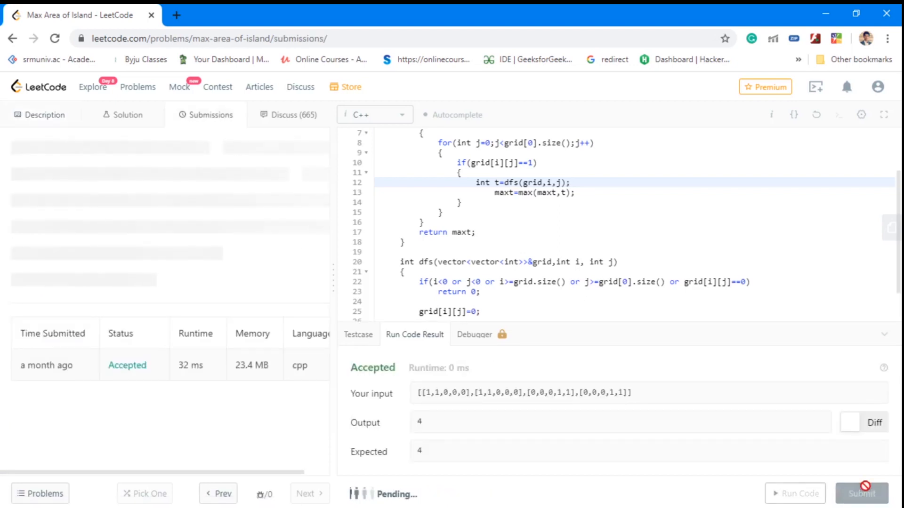